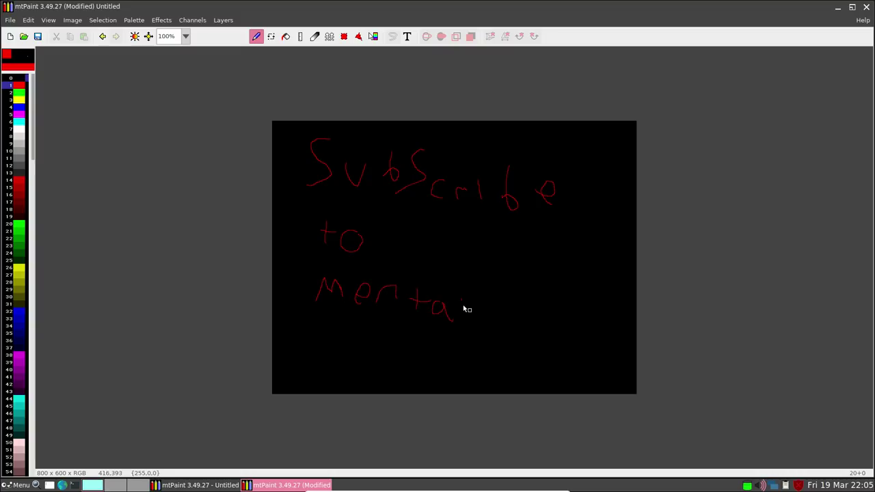
# Finish handwriting "Mental Outlaw" in red on the third line of the black canvas.
pyautogui.moveTo(504, 302)
pyautogui.mouseDown()
pyautogui.moveTo(479, 313)
pyautogui.moveTo(513, 299)
pyautogui.moveTo(527, 315)
pyautogui.moveTo(533, 302)
pyautogui.moveTo(541, 328)
pyautogui.moveTo(562, 311)
pyautogui.moveTo(574, 333)
pyautogui.moveTo(622, 318)
pyautogui.moveTo(634, 293)
pyautogui.mouseUp()
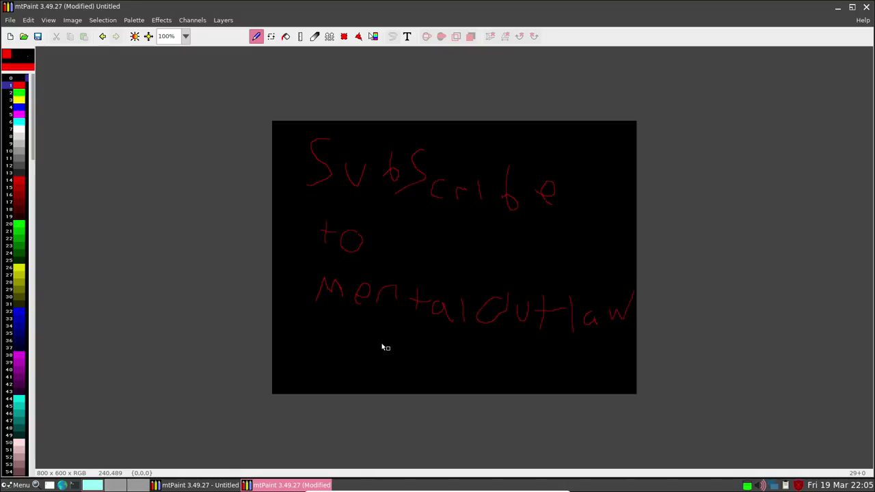
pyautogui.moveTo(359, 355); pyautogui.dragTo(383, 357)
# Close both mtPaint windows, discarding the unsaved drawing.
pyautogui.doubleClick(650, 9)
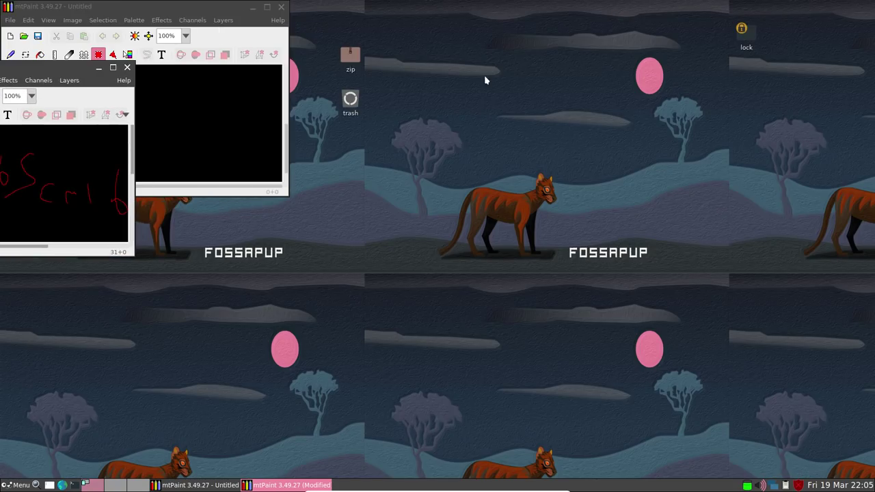
pyautogui.click(128, 67)
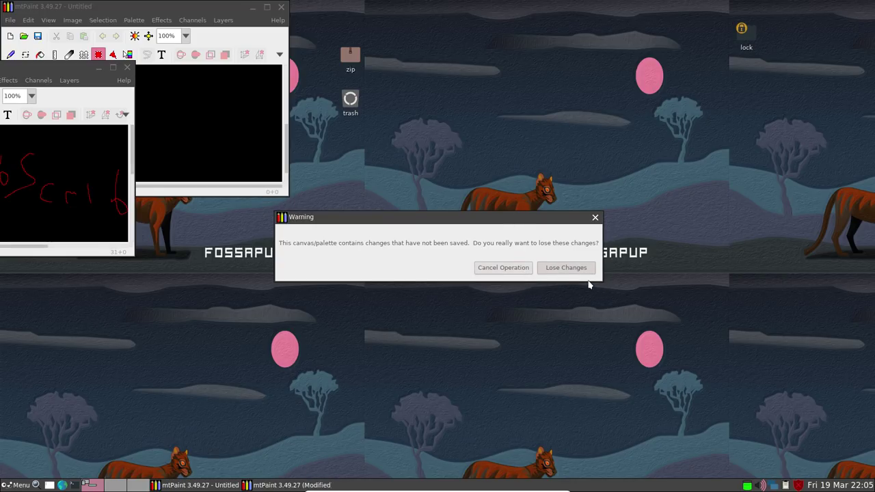
pyautogui.click(567, 268)
pyautogui.click(281, 8)
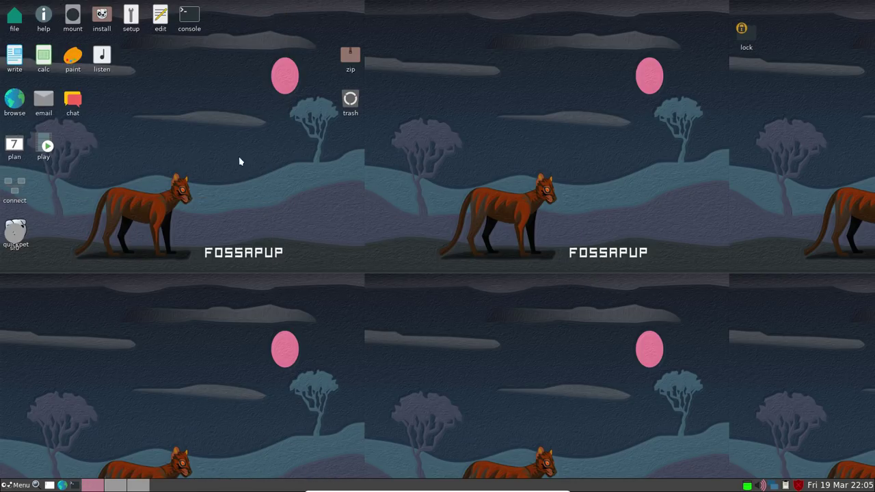
# Open the web browser, dismiss the default-browser prompt, view the fossapup64 start page maximized, and close the browser.
pyautogui.click(17, 103)
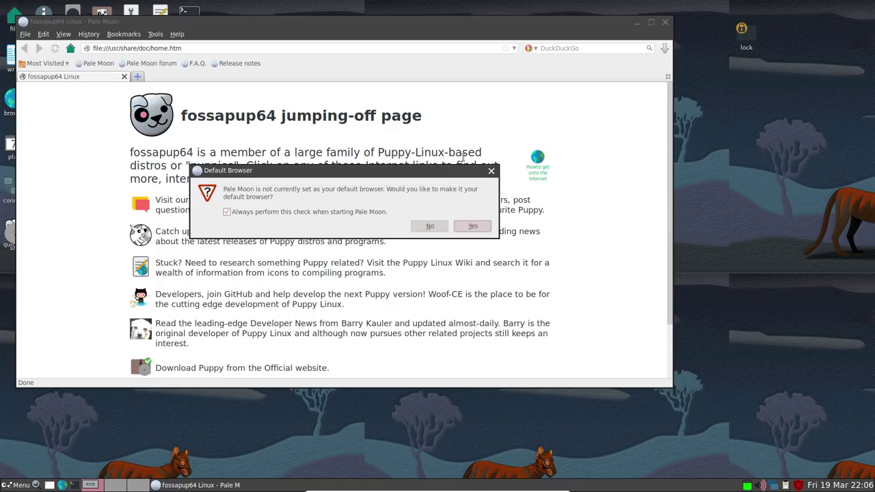
pyautogui.click(491, 171)
pyautogui.moveTo(225, 21); pyautogui.dragTo(296, 84)
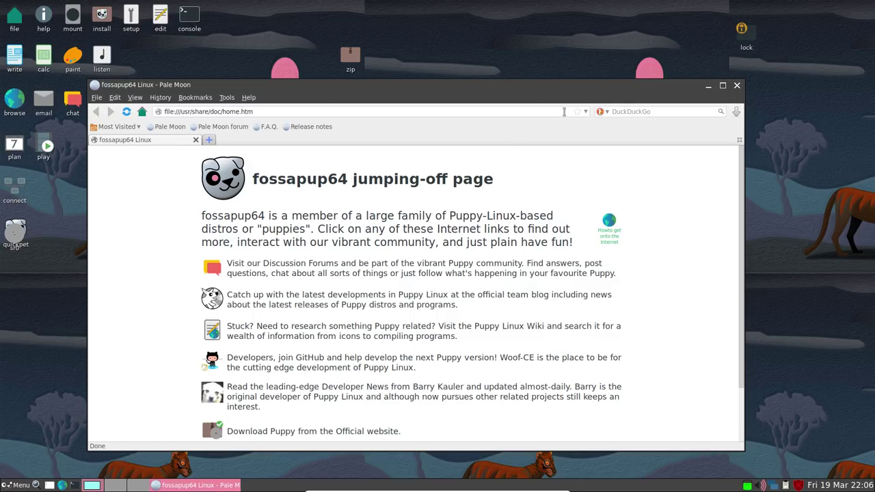
pyautogui.click(722, 85)
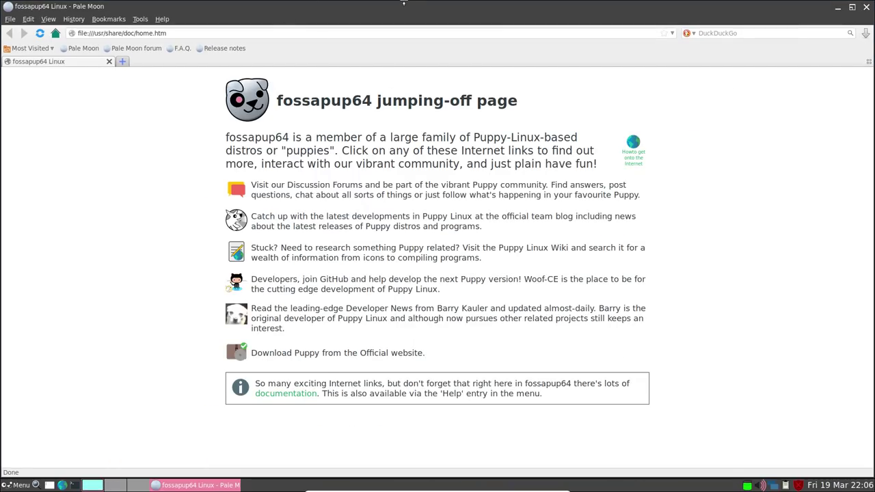
pyautogui.click(865, 8)
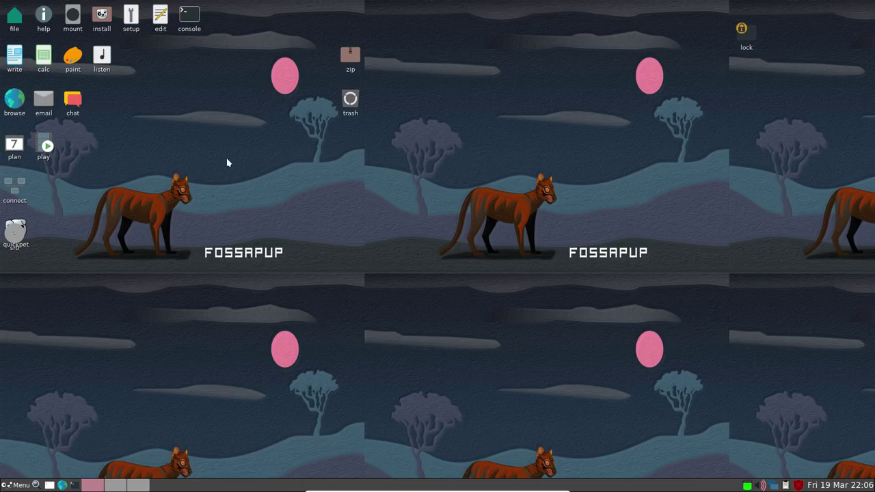
# Move the sr0 drive icon off the quickpet icon to a free spot below the play icon.
pyautogui.moveTo(21, 236); pyautogui.dragTo(66, 185)
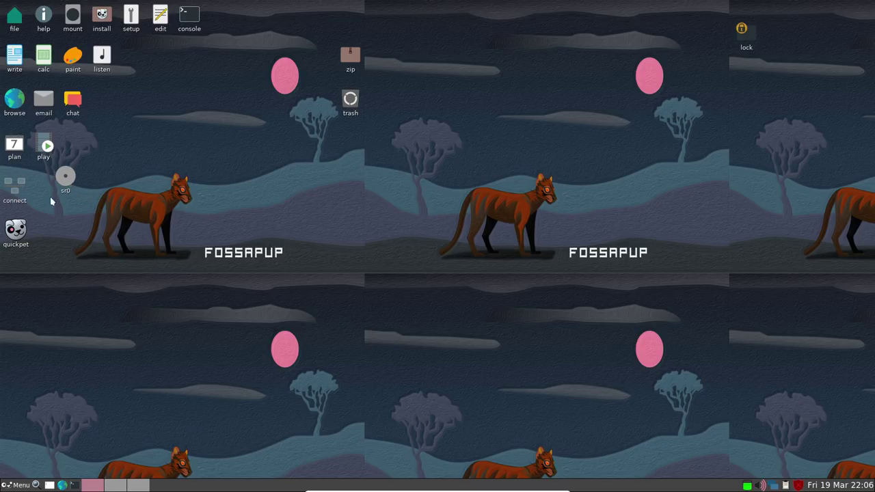
# Open a single console window and check the kernel release with uname -r.
pyautogui.doubleClick(189, 17)
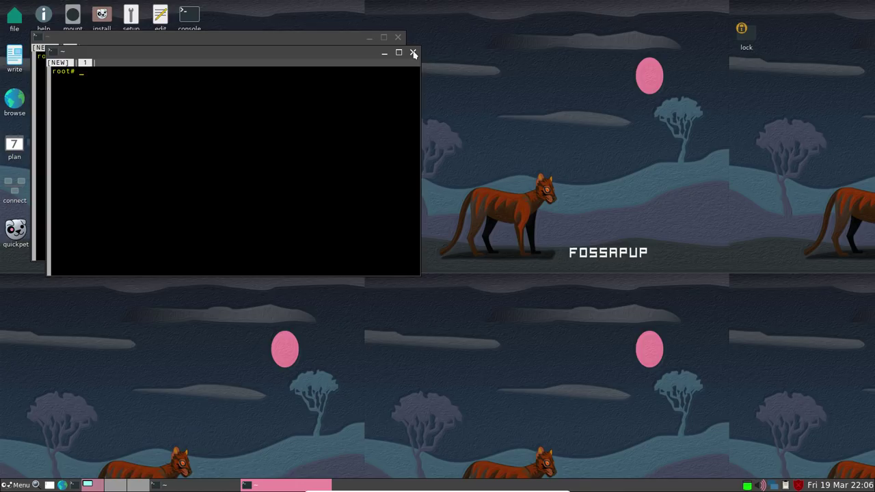
pyautogui.click(413, 53)
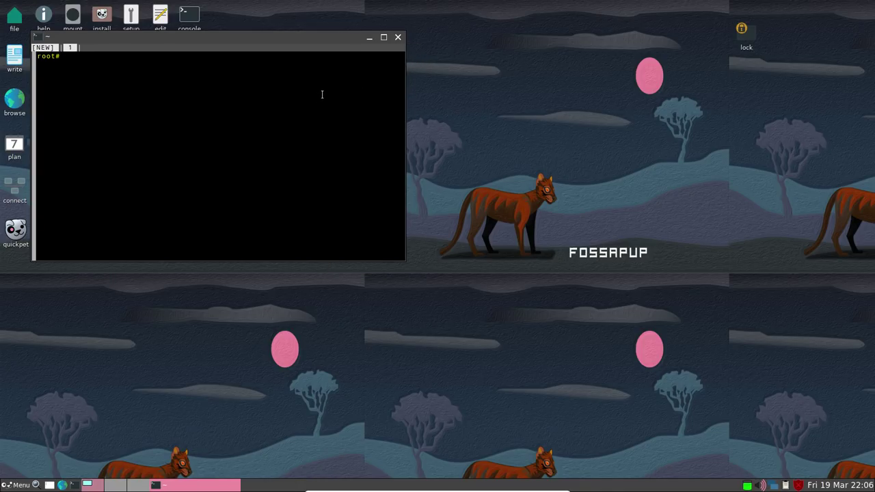
pyautogui.write('uname -r')
pyautogui.press('Return')
pyautogui.doubleClick(49, 63)
pyautogui.click(89, 69)
# Move the console toward the middle of the desktop and try to install top with apt.
pyautogui.moveTo(250, 38); pyautogui.dragTo(418, 105)
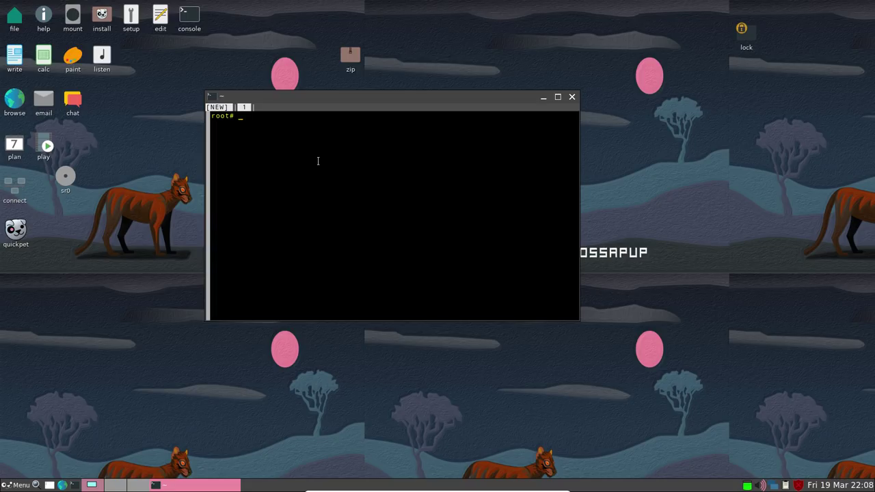
pyautogui.write('apt install top')
pyautogui.press('Return')
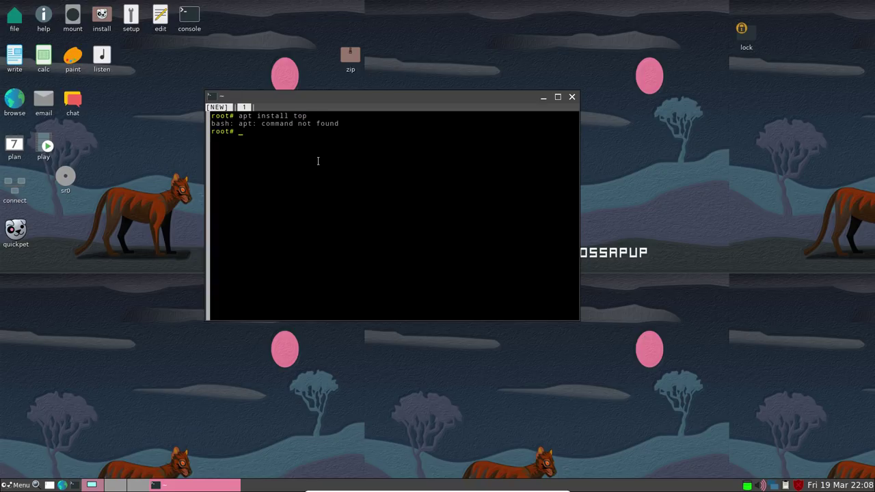
pyautogui.write('pacma')
pyautogui.hotkey('ctrl', 'u')
# Open the Puppy Package Manager, search for htop, and dismiss the version differences notice.
pyautogui.click(16, 486)
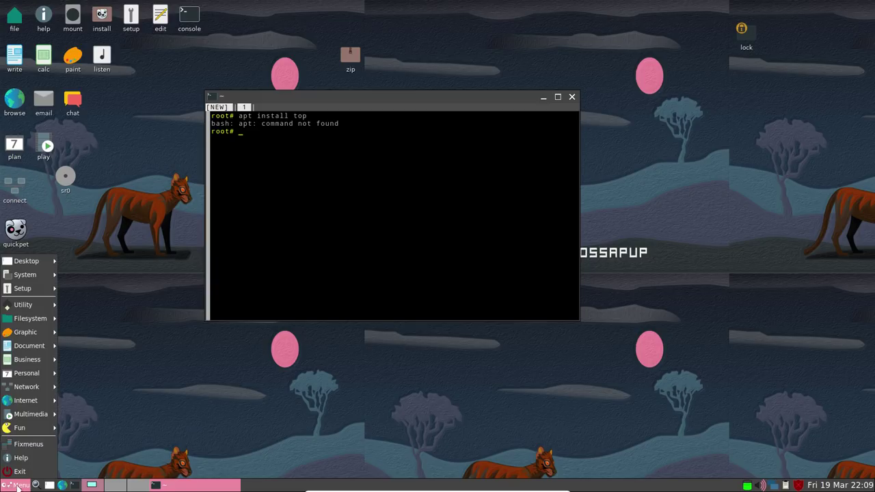
pyautogui.moveTo(45, 294)
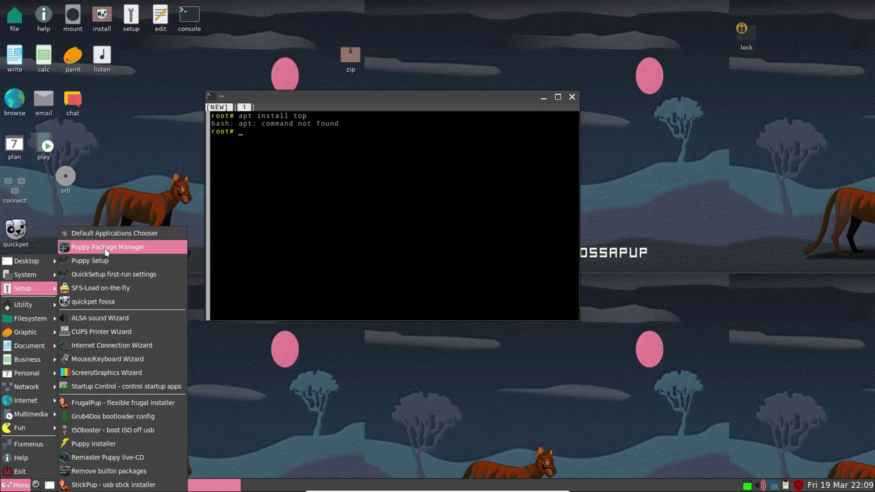
pyautogui.click(105, 249)
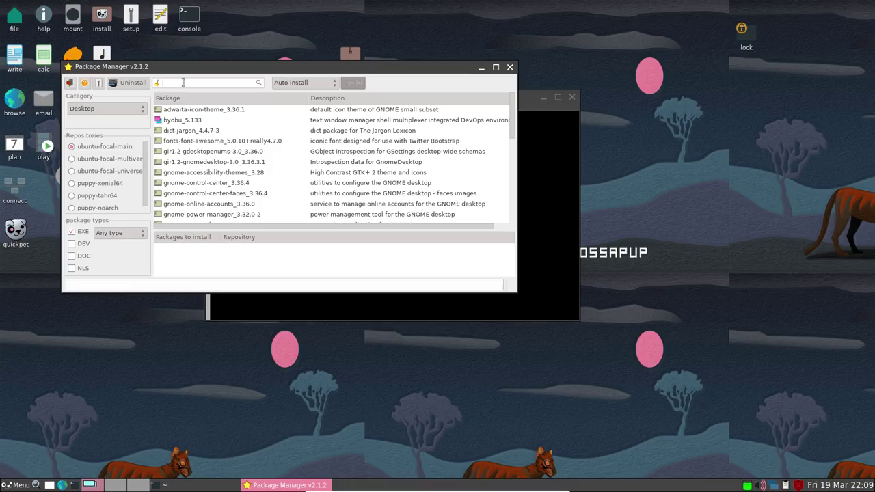
pyautogui.write('htop')
pyautogui.press('Return')
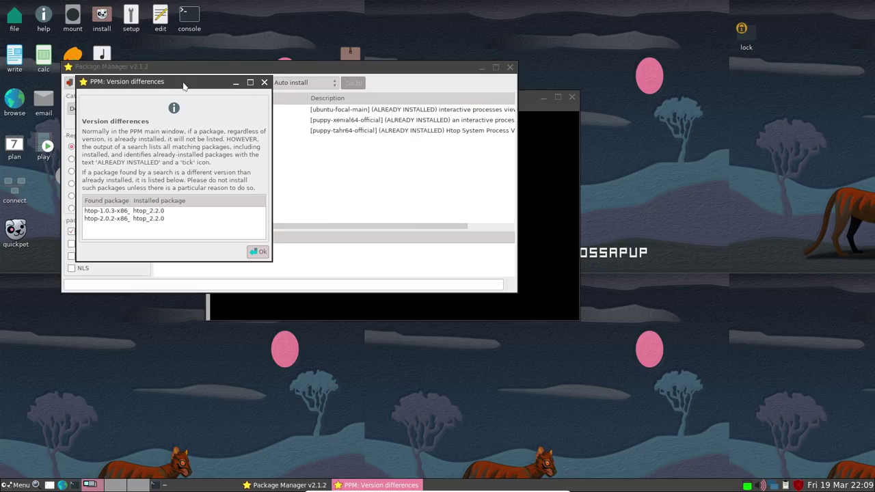
pyautogui.click(257, 252)
pyautogui.click(202, 135)
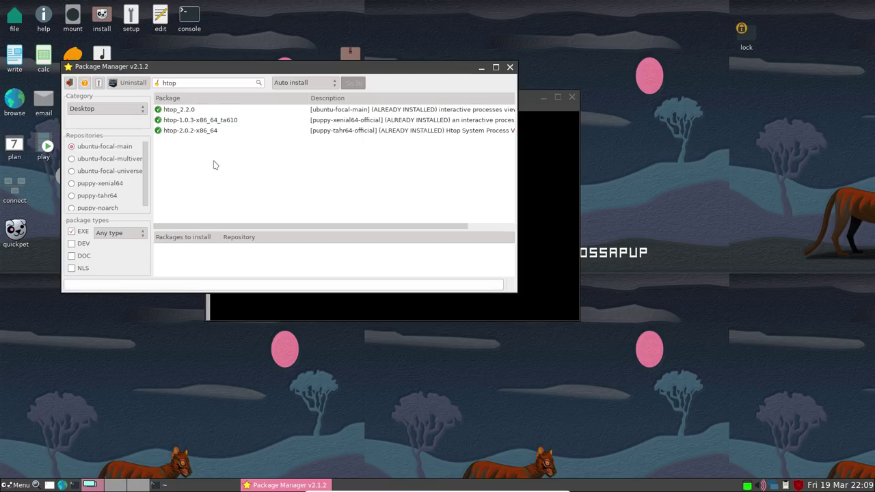
# Run htop in the console, examine the process list and memory usage in a maximized window, and restore the window size.
pyautogui.moveTo(262, 67); pyautogui.dragTo(229, 161)
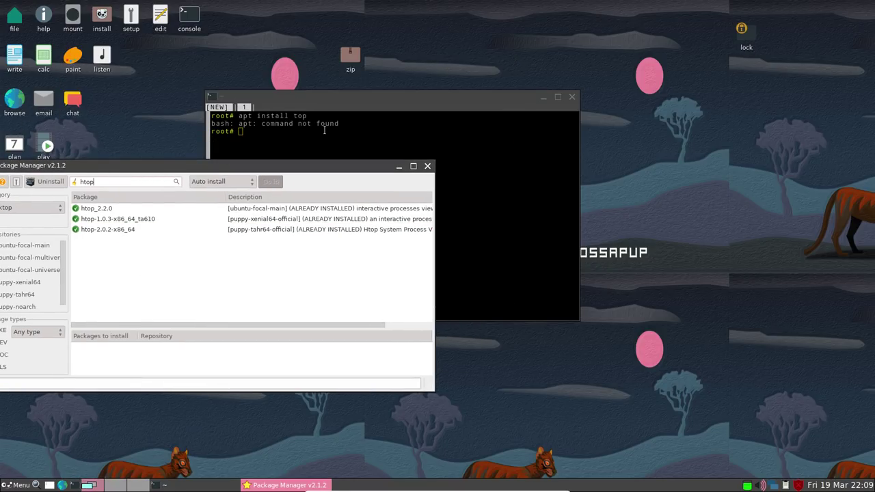
pyautogui.click(297, 130)
pyautogui.write('htop')
pyautogui.press('Return')
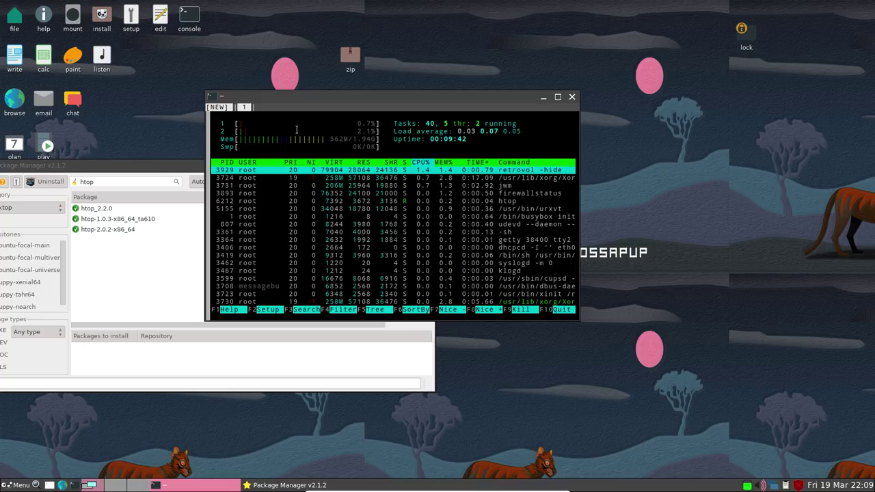
pyautogui.click(557, 97)
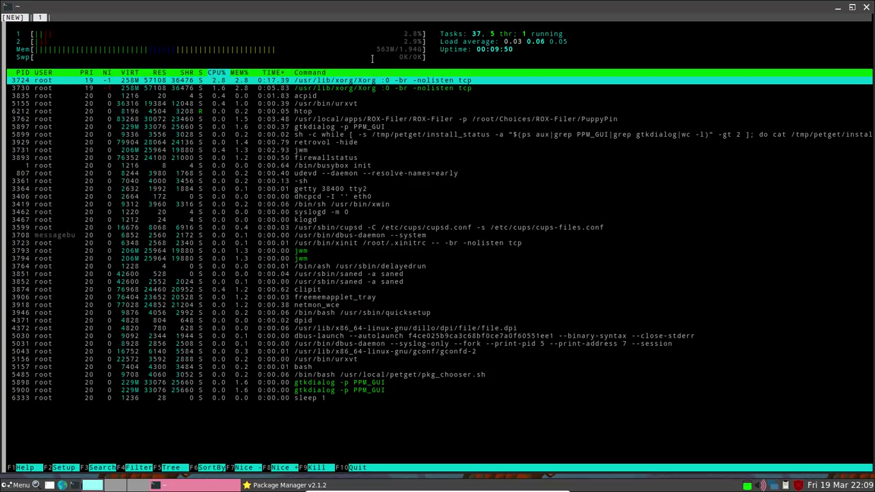
pyautogui.click(852, 7)
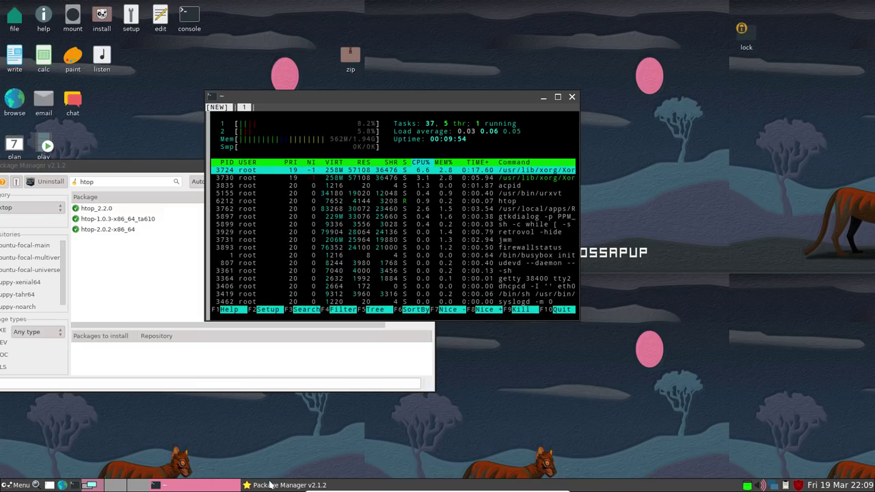
# Move the htop console beside the Package Manager window, and close both windows.
pyautogui.moveTo(515, 104); pyautogui.dragTo(674, 122)
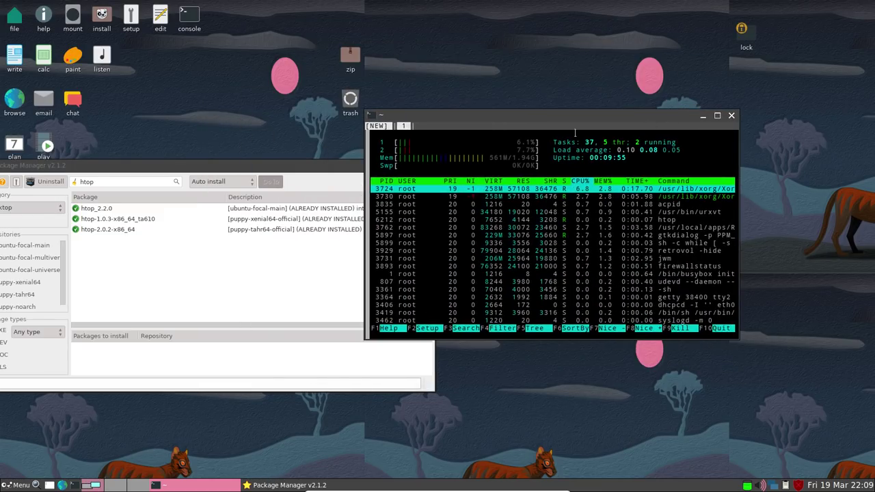
pyautogui.click(256, 166)
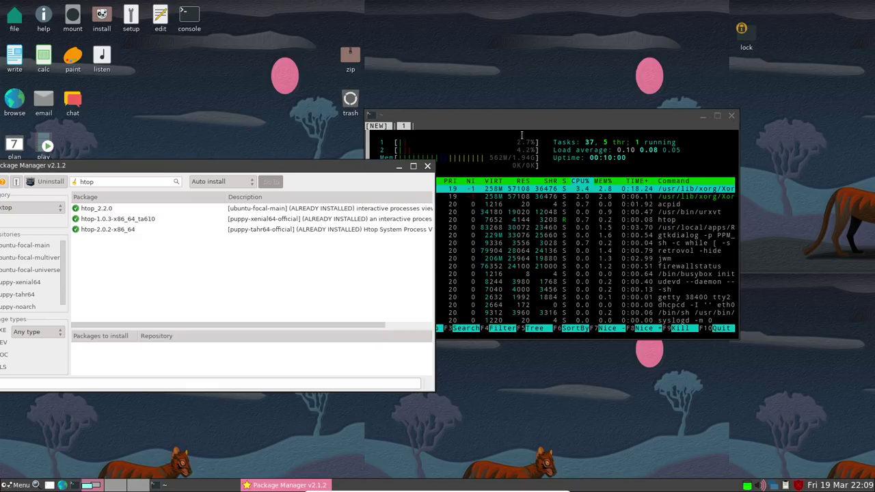
pyautogui.moveTo(602, 118); pyautogui.dragTo(616, 185)
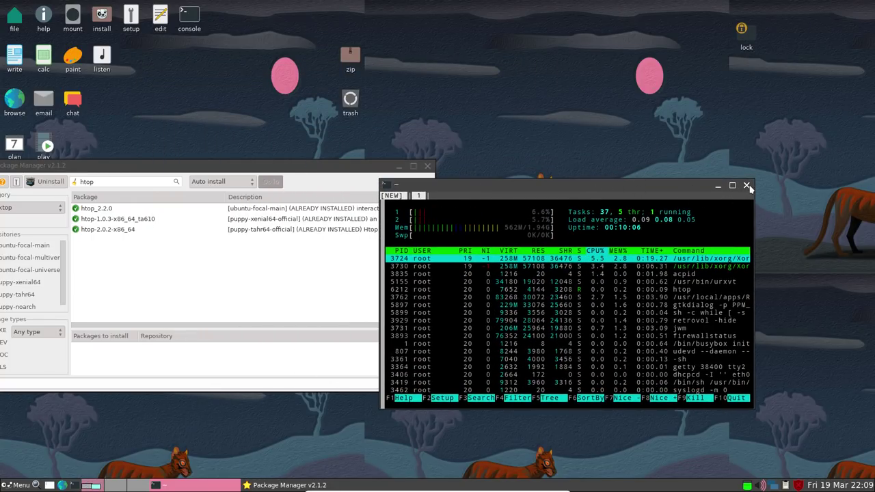
pyautogui.click(747, 186)
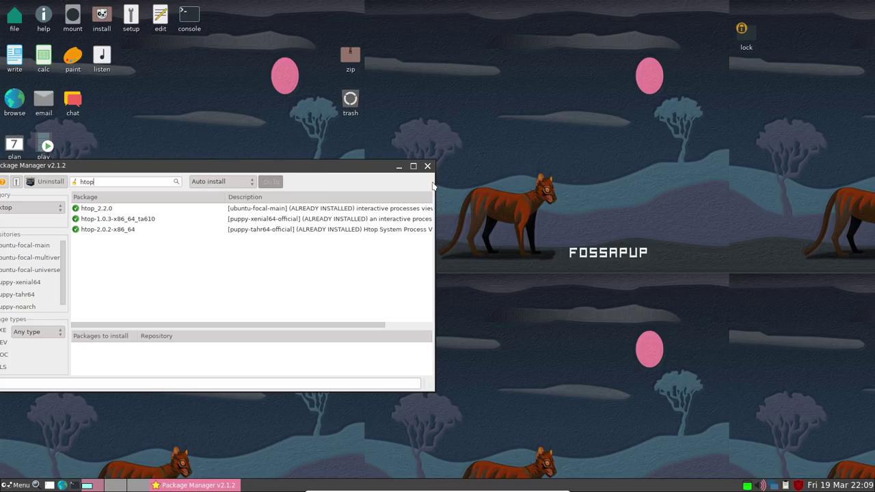
pyautogui.click(427, 166)
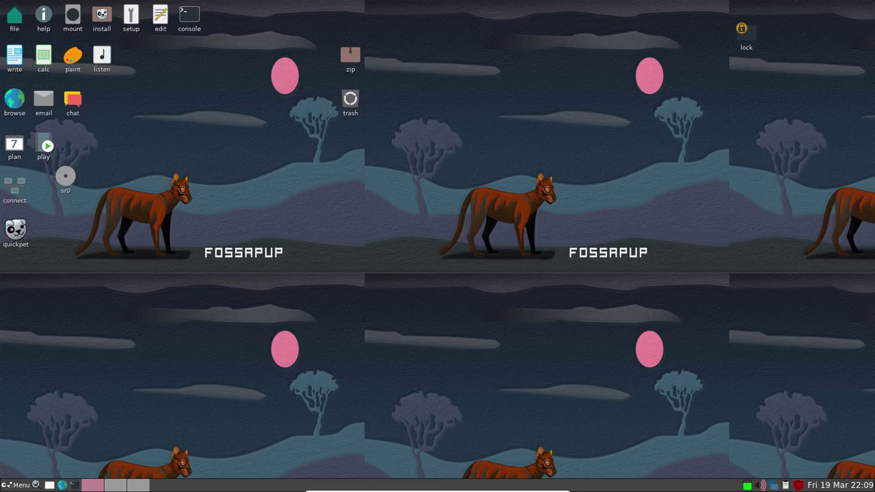
# Open the word processor in a maximized window and check its version in the About abiword dialog.
pyautogui.click(17, 60)
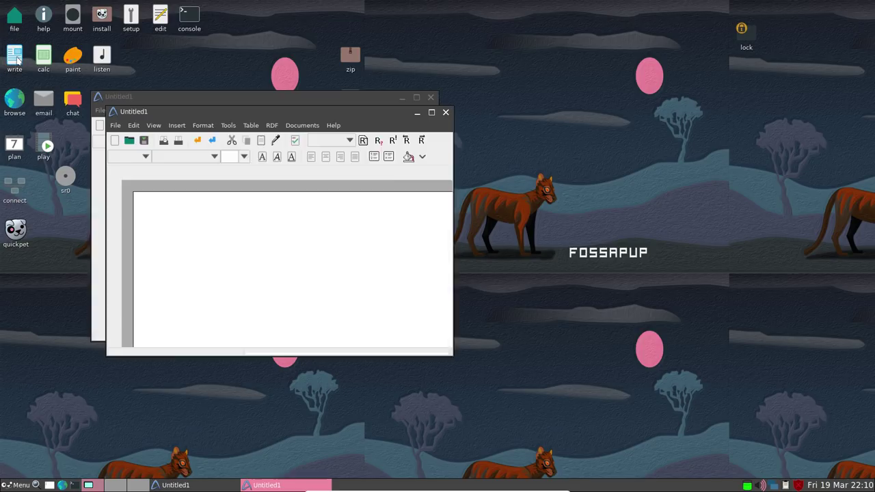
pyautogui.click(431, 112)
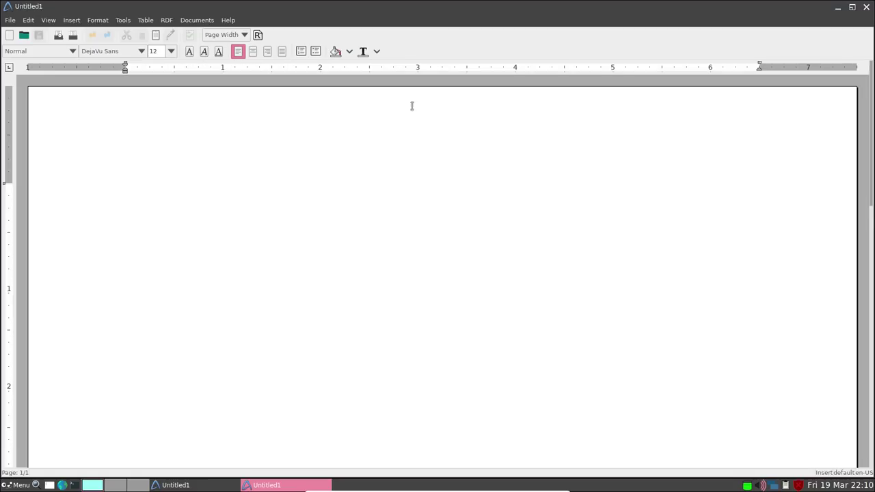
pyautogui.click(228, 20)
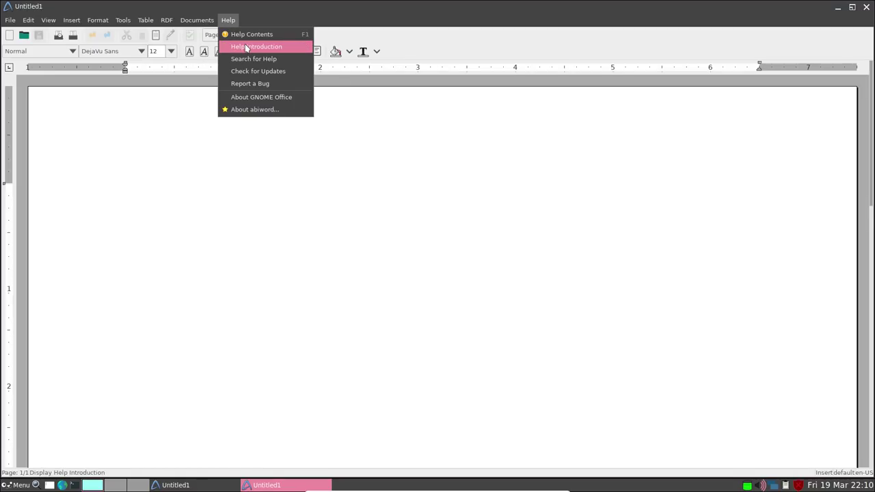
pyautogui.click(250, 109)
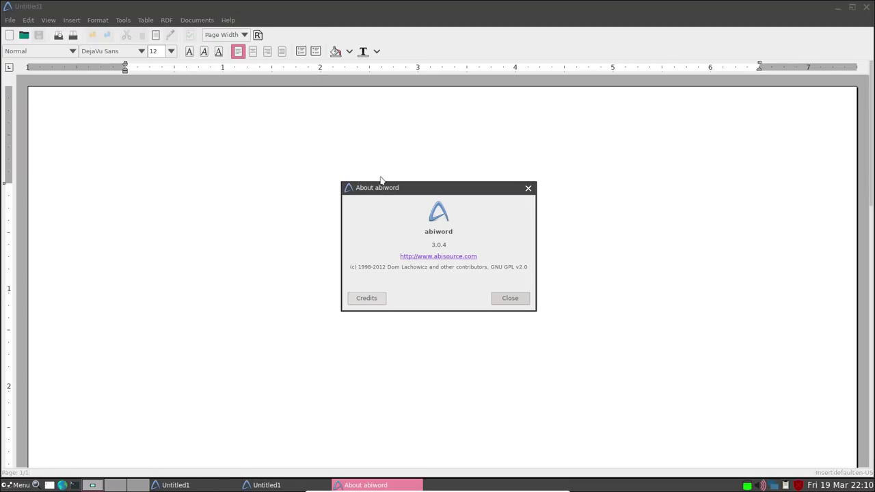
pyautogui.moveTo(388, 186); pyautogui.dragTo(130, 84)
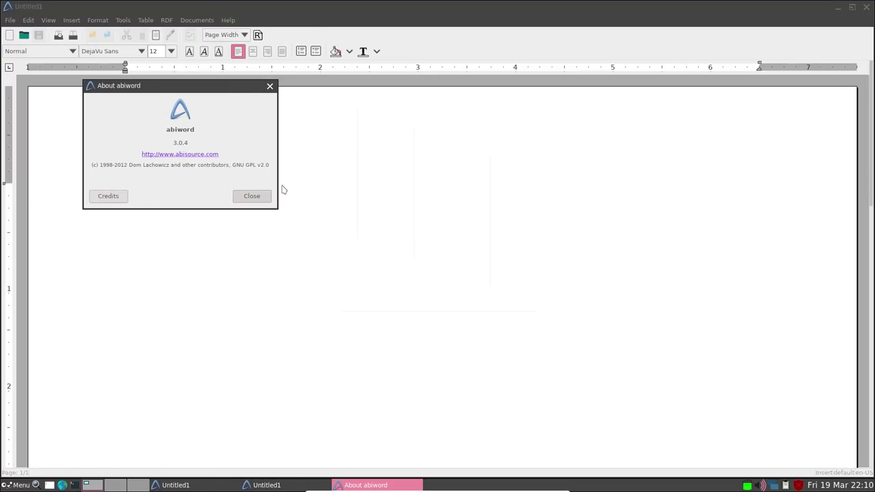
pyautogui.click(270, 88)
# Enter "this is pretty cool." in the blank document and close it without saving.
pyautogui.scroll(-2, 365, 186)
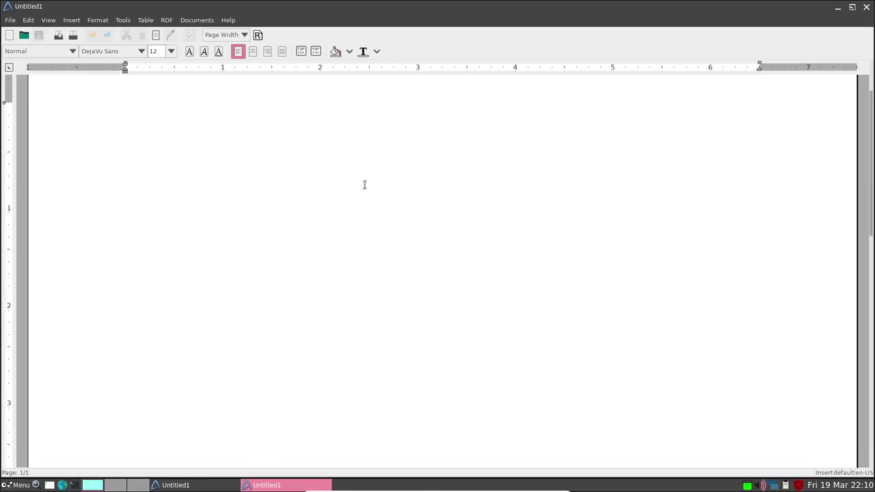
pyautogui.scroll(2, 364, 185)
pyautogui.write('this is pretty cool.')
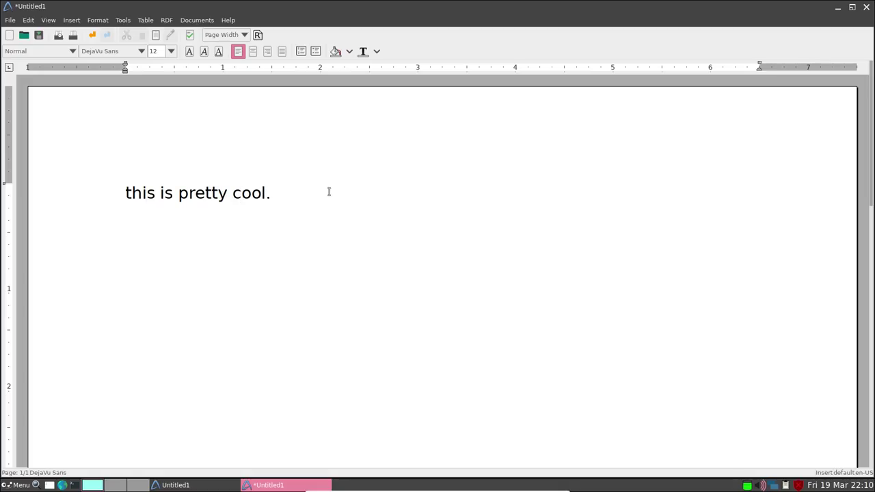
pyautogui.click(866, 7)
pyautogui.click(425, 284)
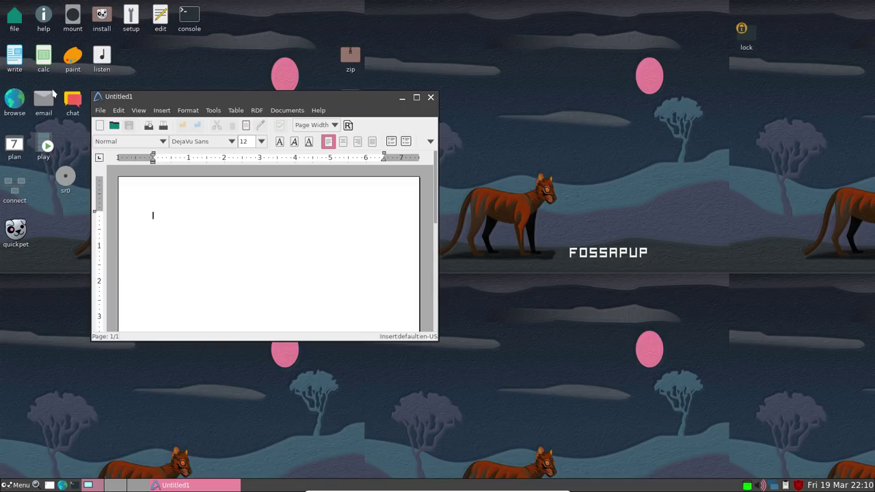
# Close the leftover blank word processor document, open the spreadsheet application, check its version in the About dialog, and close it.
pyautogui.click(431, 98)
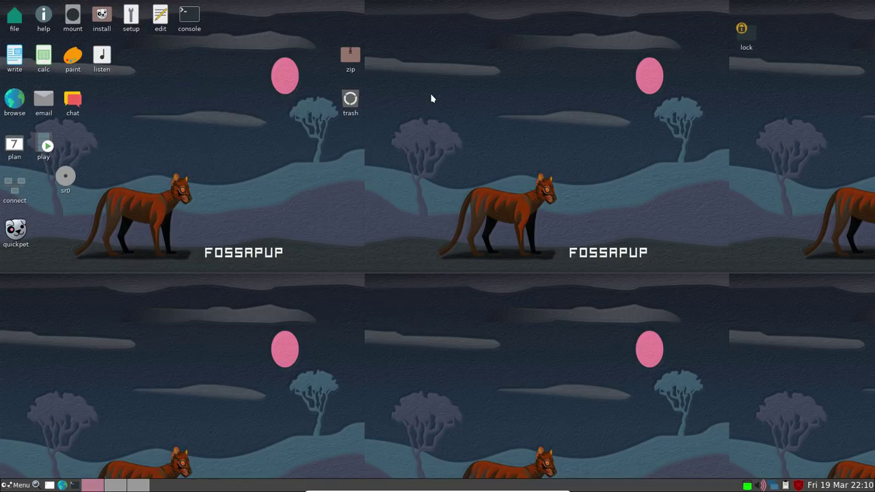
pyautogui.click(47, 56)
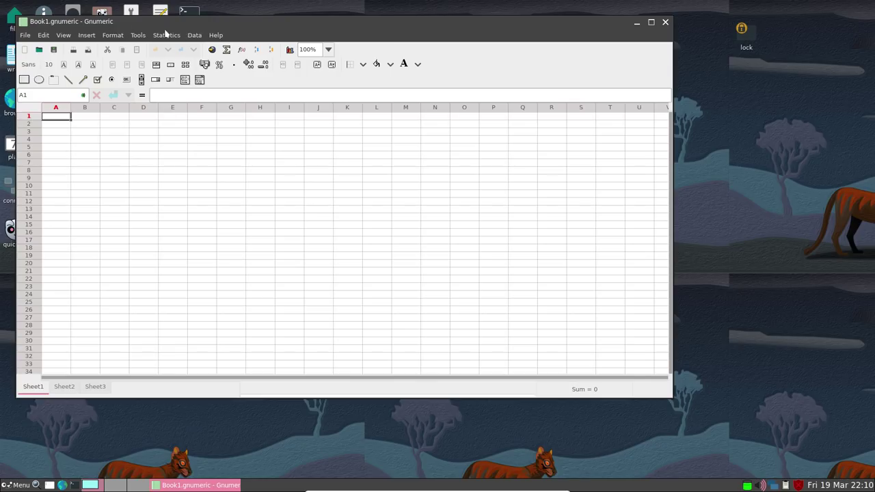
pyautogui.click(216, 35)
pyautogui.click(223, 113)
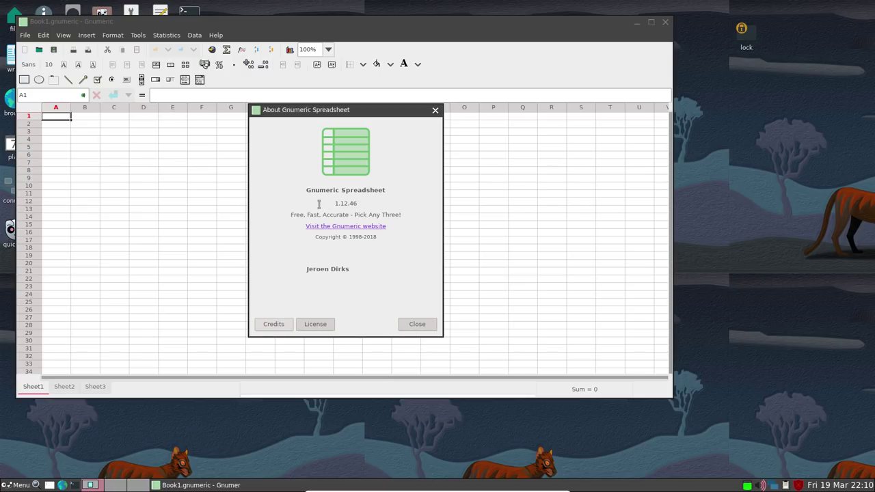
pyautogui.click(175, 116)
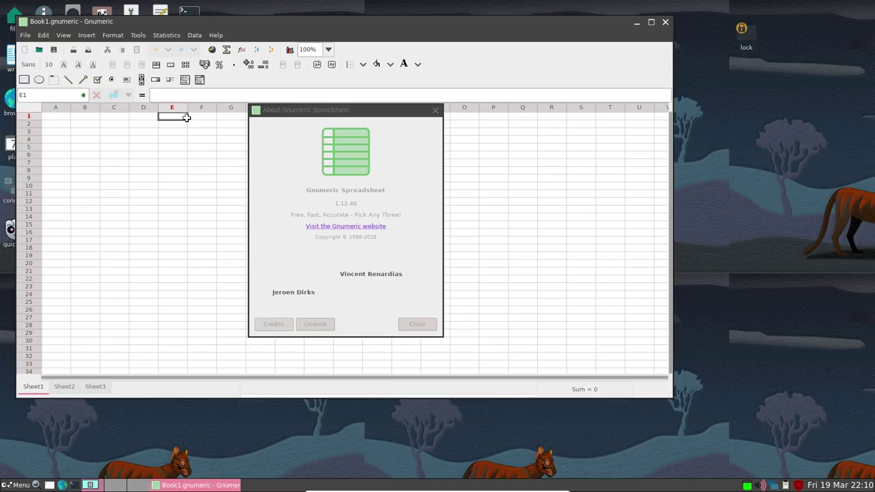
pyautogui.click(435, 110)
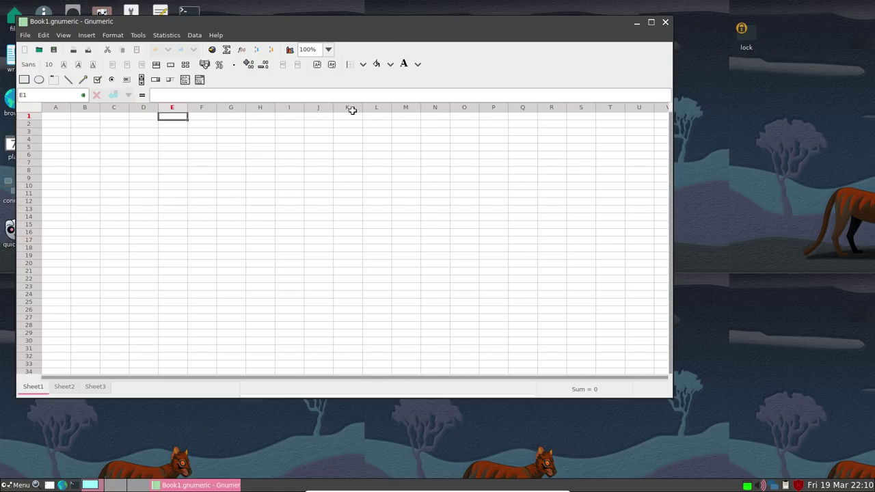
pyautogui.click(664, 23)
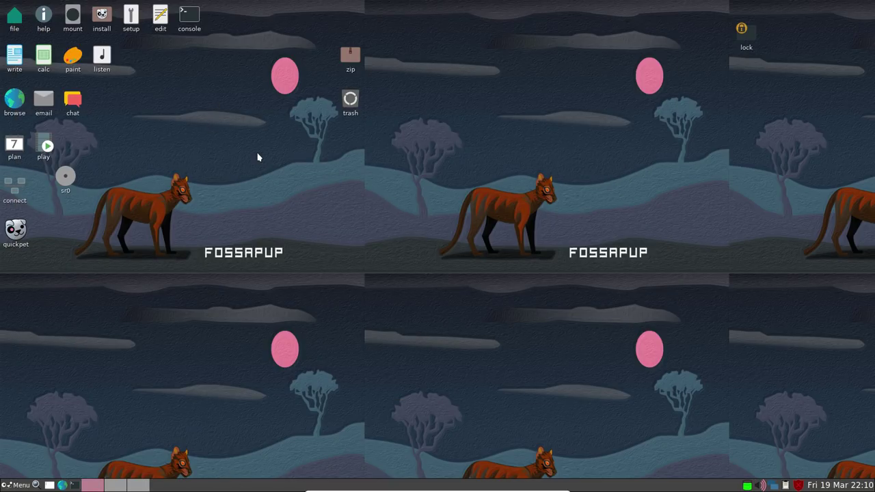
# Open the music player, cancel importing music, view the Goggles Music Manager window, and close it.
pyautogui.click(100, 53)
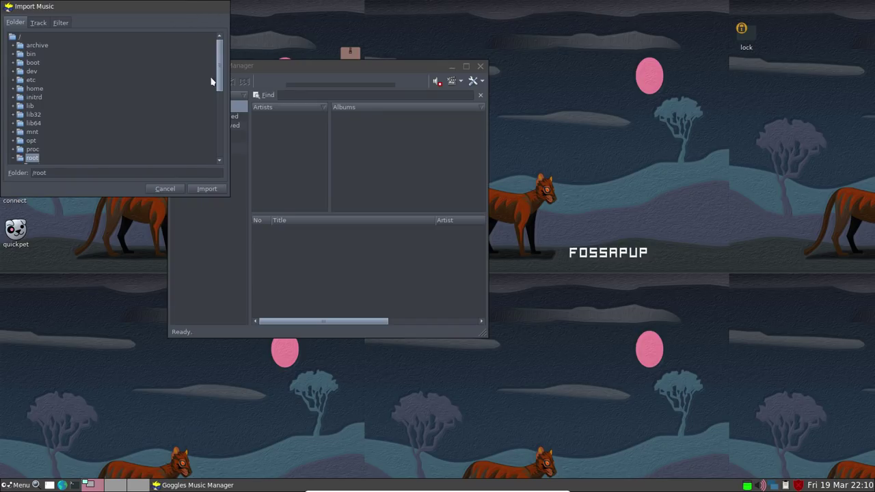
pyautogui.click(181, 189)
pyautogui.moveTo(286, 70); pyautogui.dragTo(203, 102)
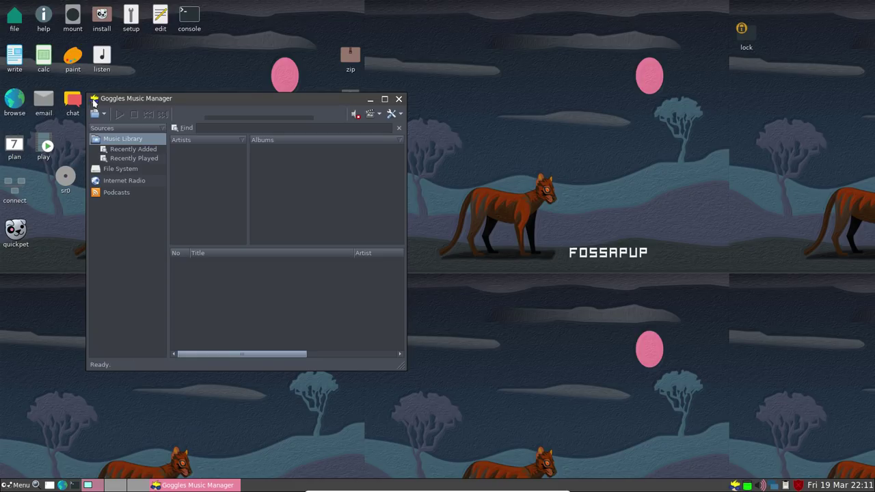
pyautogui.click(399, 100)
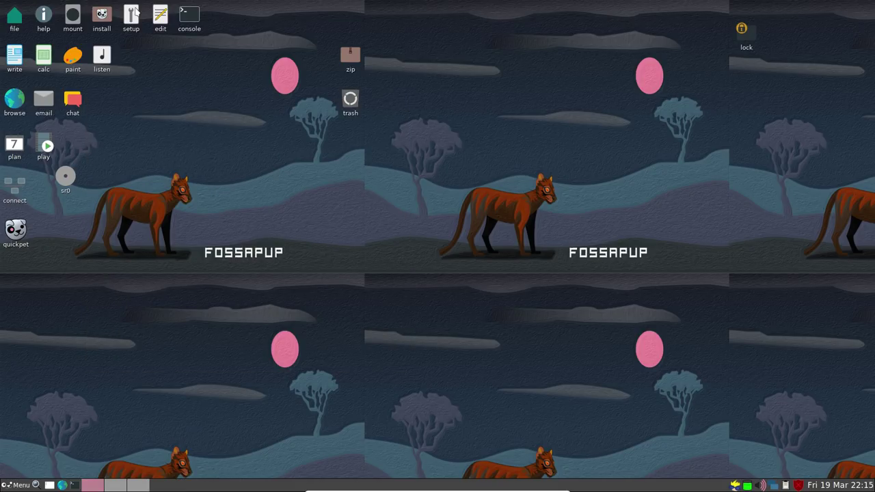
# Open the home folder in the file manager, close the duplicate window, and enlarge and reposition the remaining one.
pyautogui.doubleClick(13, 21)
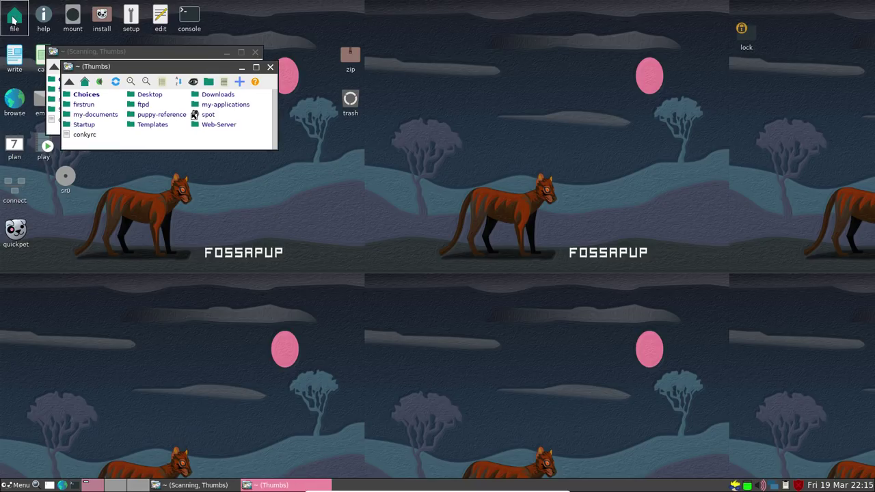
pyautogui.click(270, 69)
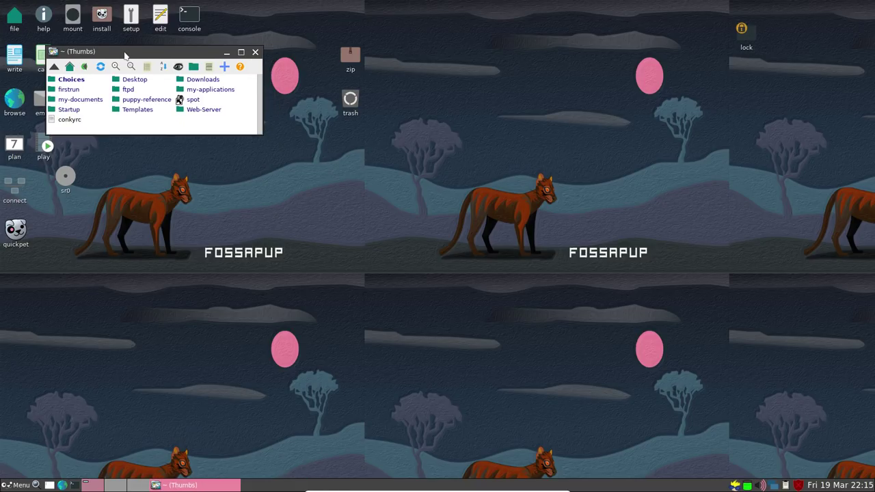
pyautogui.moveTo(151, 51); pyautogui.dragTo(324, 101)
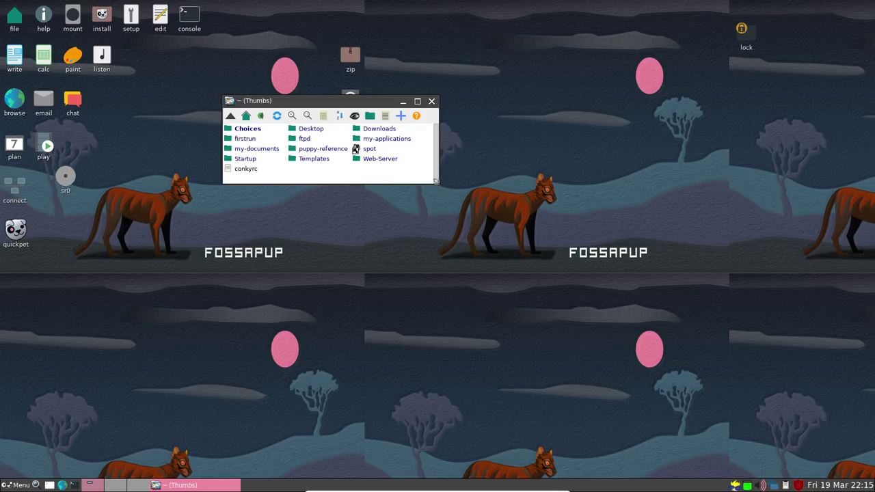
pyautogui.moveTo(436, 181); pyautogui.dragTo(586, 408)
pyautogui.moveTo(296, 100); pyautogui.dragTo(79, 29)
pyautogui.moveTo(215, 39); pyautogui.dragTo(281, 69)
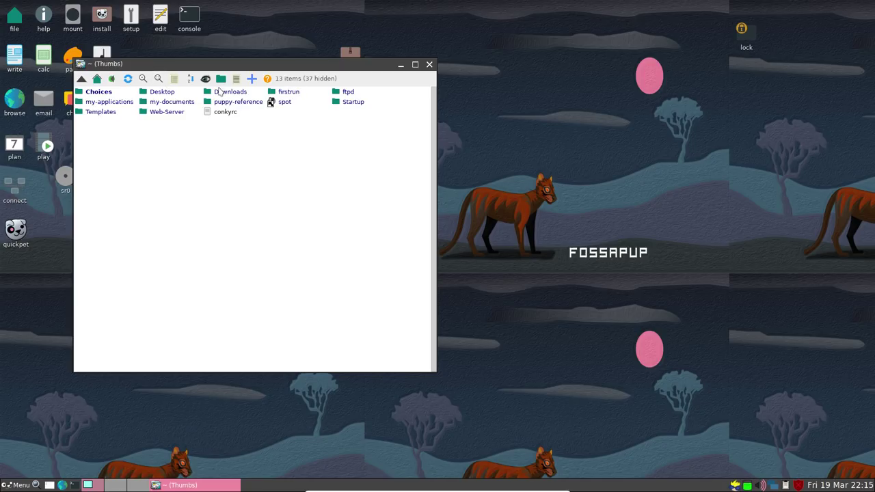
# Close the enlarged home folder window without opening any of its items.
pyautogui.click(236, 80)
pyautogui.click(254, 169)
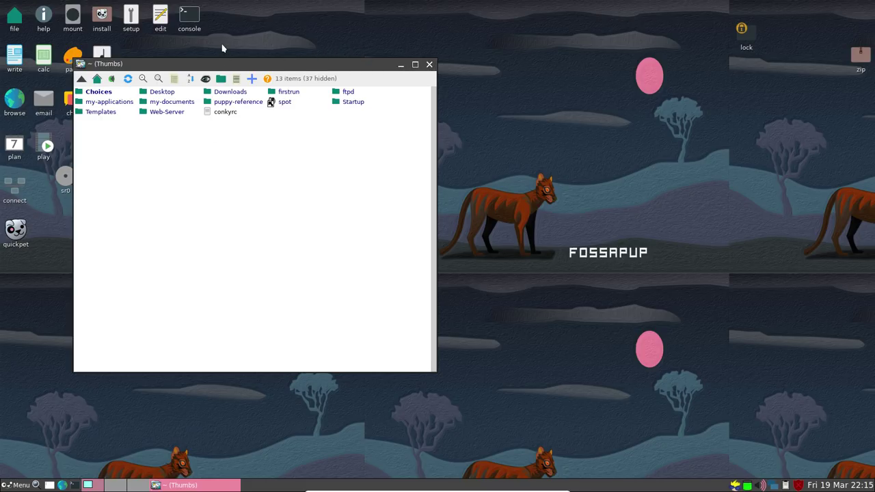
pyautogui.click(430, 64)
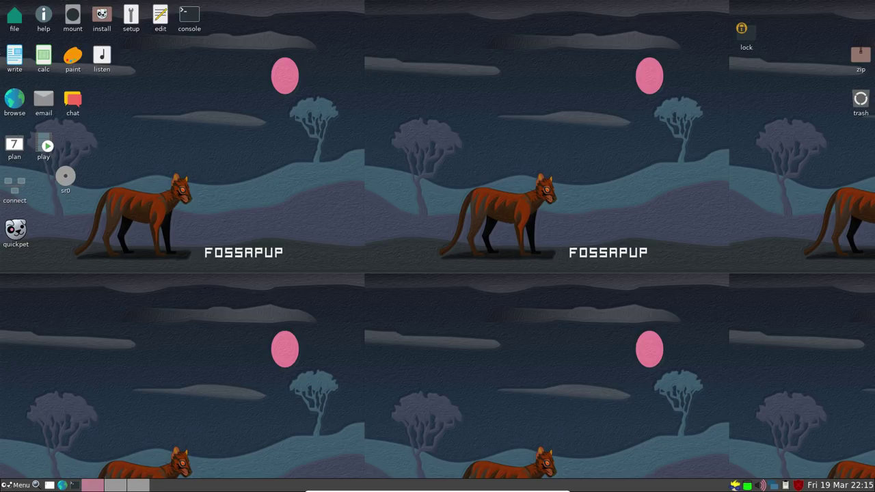
# Open the fossapup64 help page, skim its welcome text and HOWTO topics, and close both help windows.
pyautogui.doubleClick(45, 18)
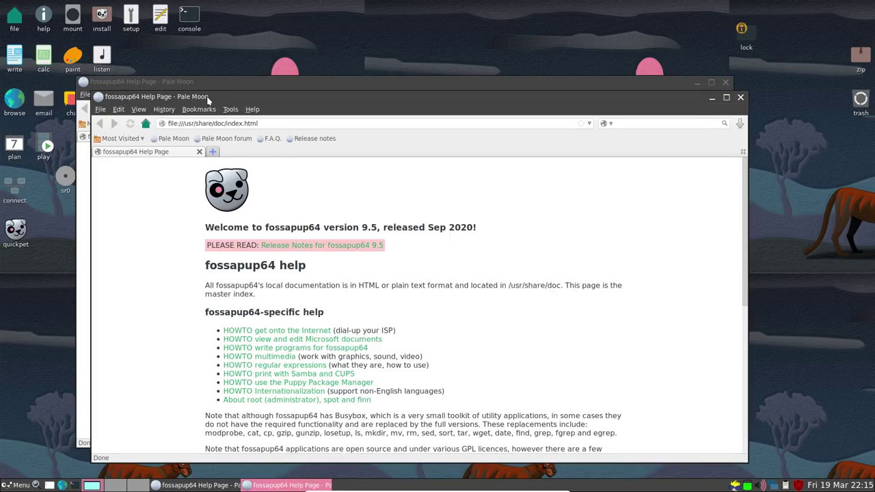
pyautogui.click(568, 248)
pyautogui.scroll(-2, 432, 317)
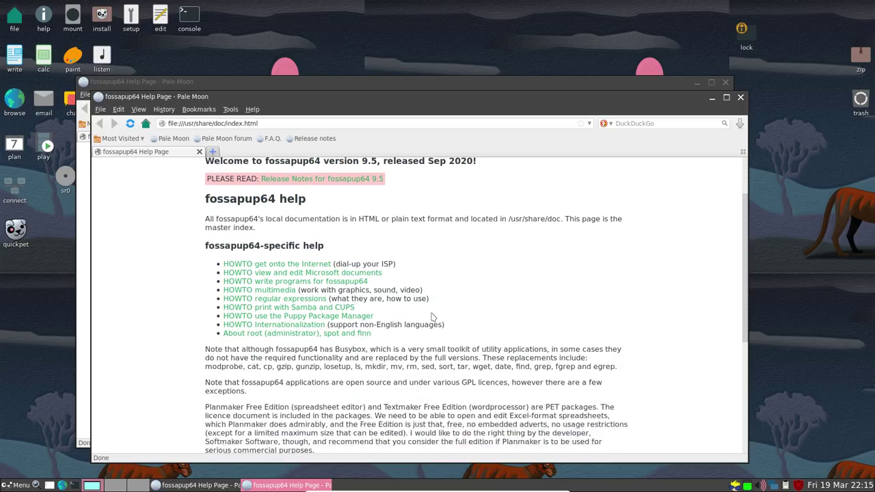
pyautogui.scroll(-9, 432, 316)
pyautogui.scroll(10, 259, 292)
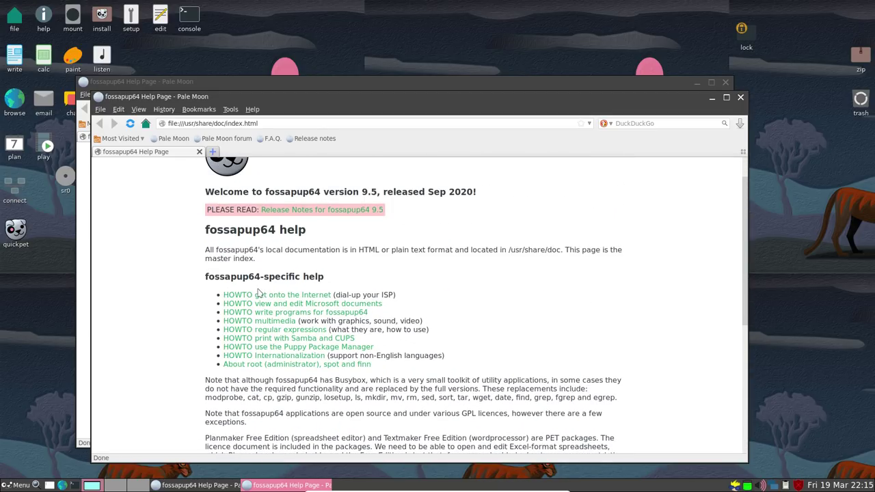
pyautogui.scroll(1, 287, 301)
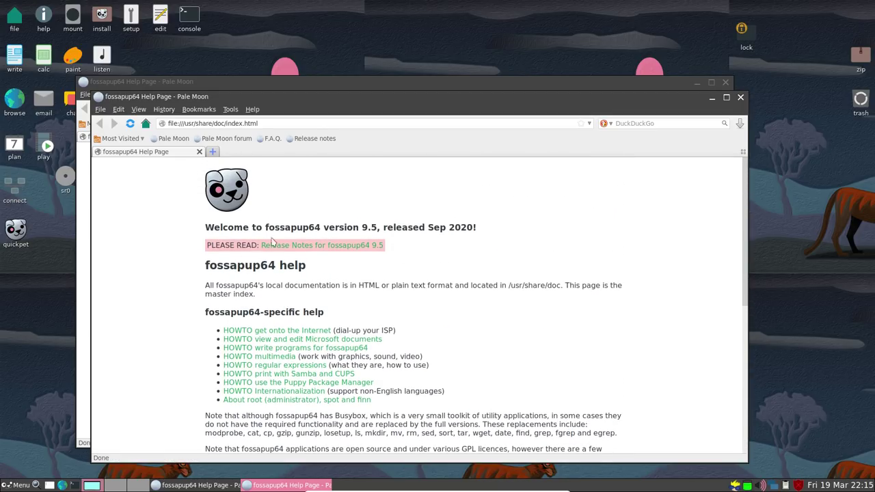
pyautogui.click(739, 98)
pyautogui.click(725, 83)
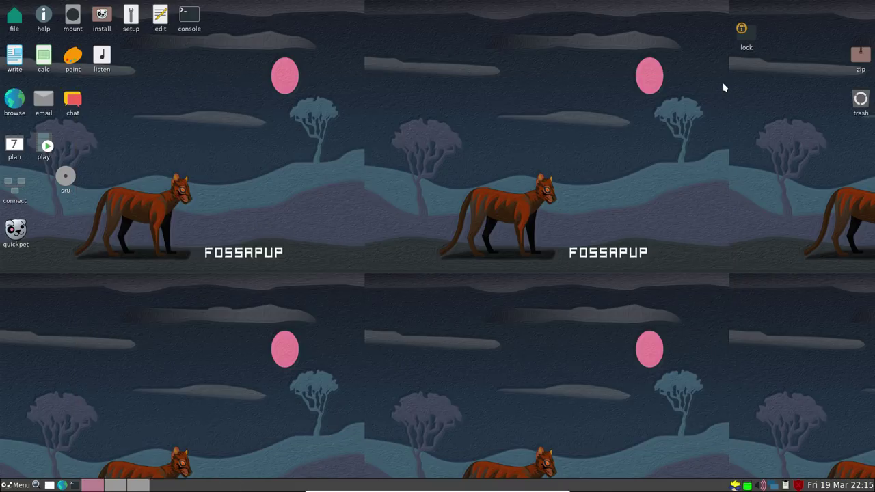
# Open the Geany text editor, close the duplicate instance, and move the remaining window clear of the desktop shortcuts.
pyautogui.doubleClick(159, 20)
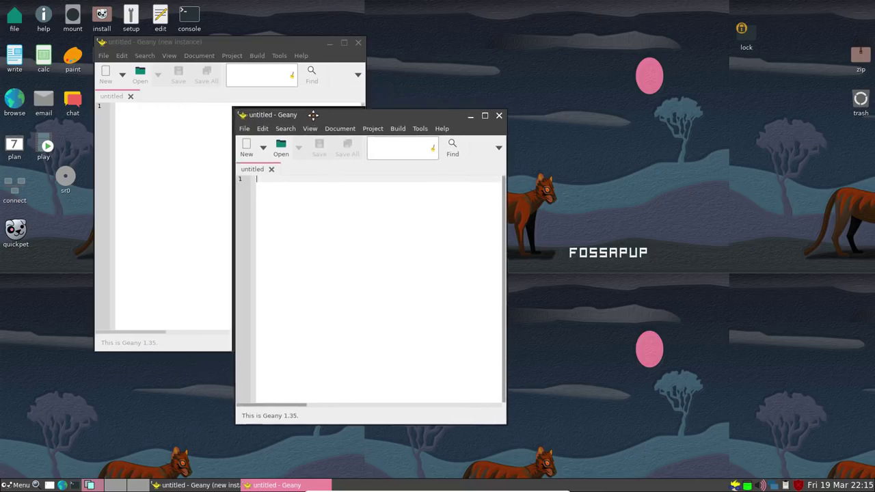
pyautogui.moveTo(314, 113); pyautogui.dragTo(371, 162)
pyautogui.click(536, 158)
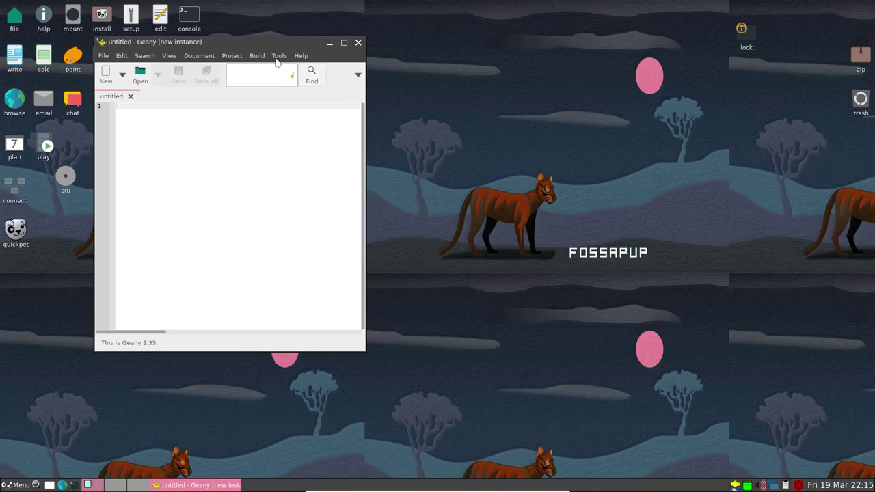
pyautogui.moveTo(242, 49); pyautogui.dragTo(353, 154)
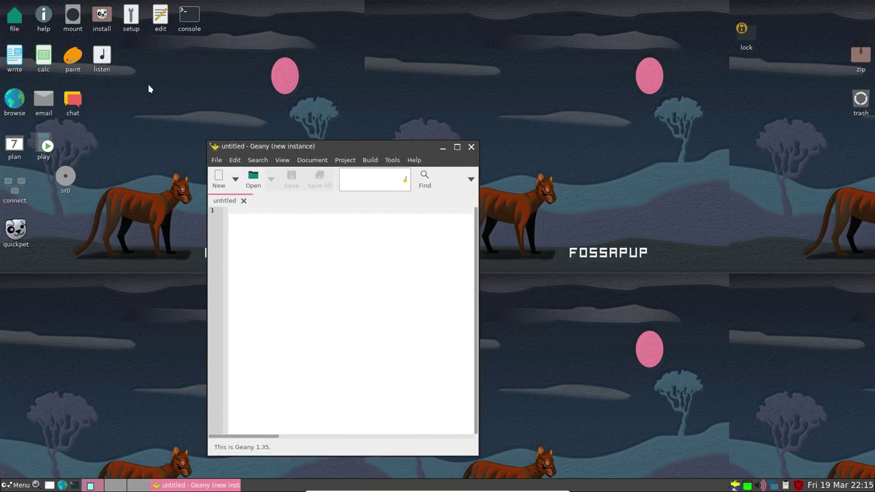
# Look through Geany's available editing commands, shift its window slightly, and close the editor.
pyautogui.click(399, 164)
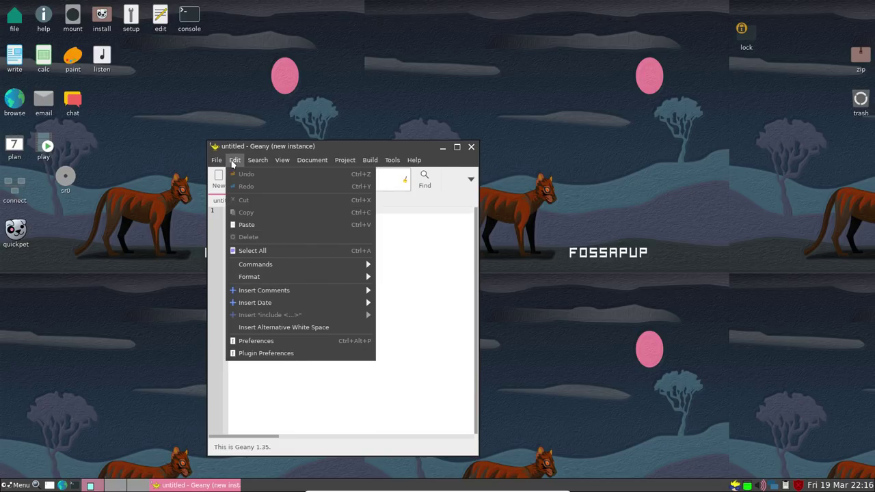
pyautogui.click(257, 156)
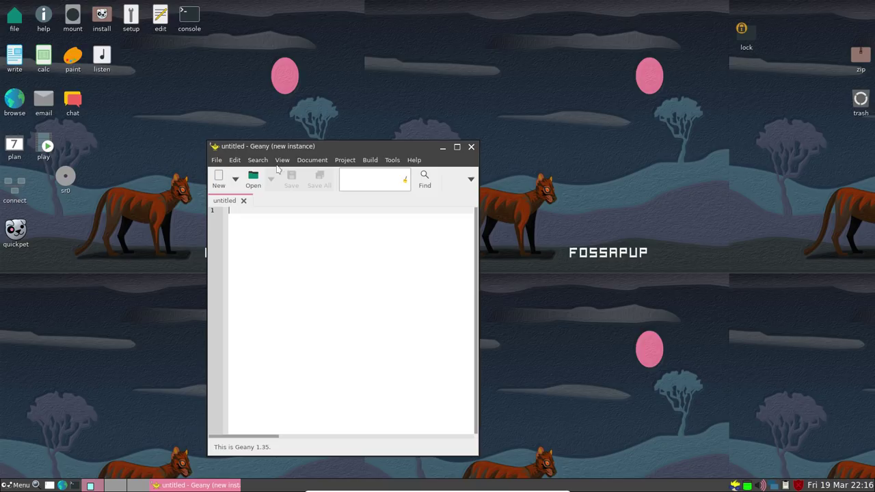
pyautogui.moveTo(366, 147); pyautogui.dragTo(283, 145)
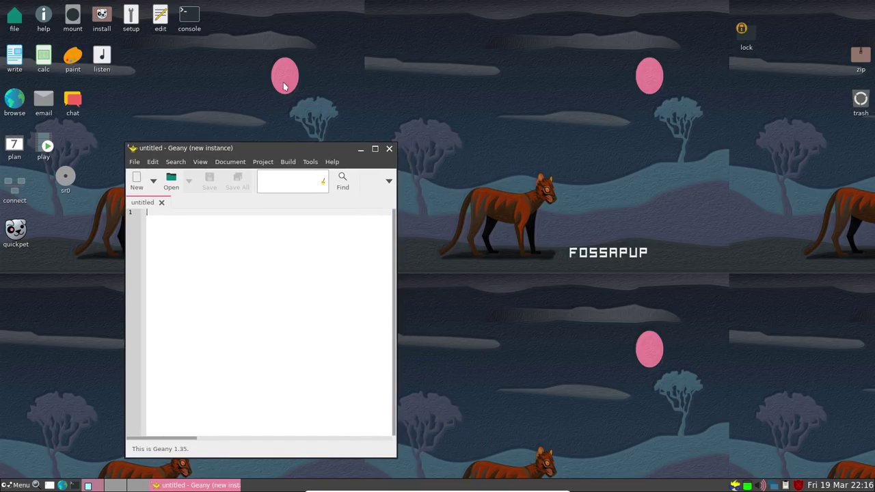
pyautogui.click(389, 149)
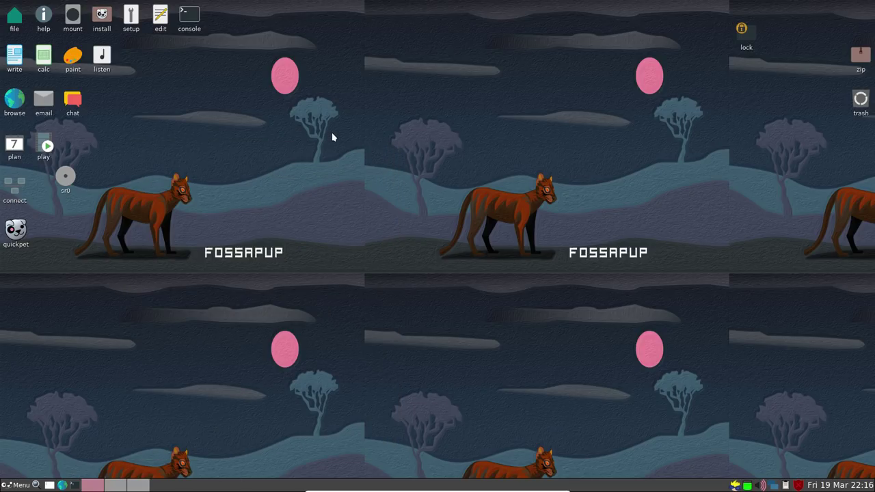
# Open the email client, cancel the Claws Mail setup wizard, and bring the address book error dialog nearer the desktop shortcuts.
pyautogui.click(47, 105)
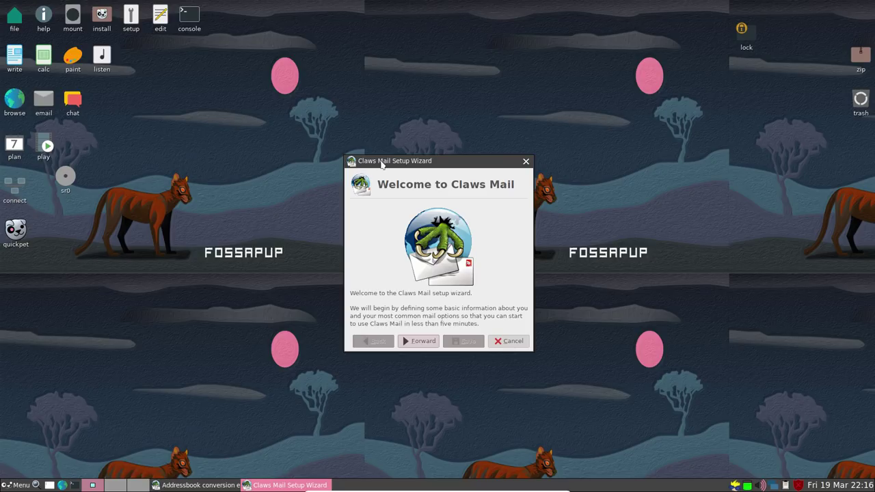
pyautogui.moveTo(385, 164); pyautogui.dragTo(158, 100)
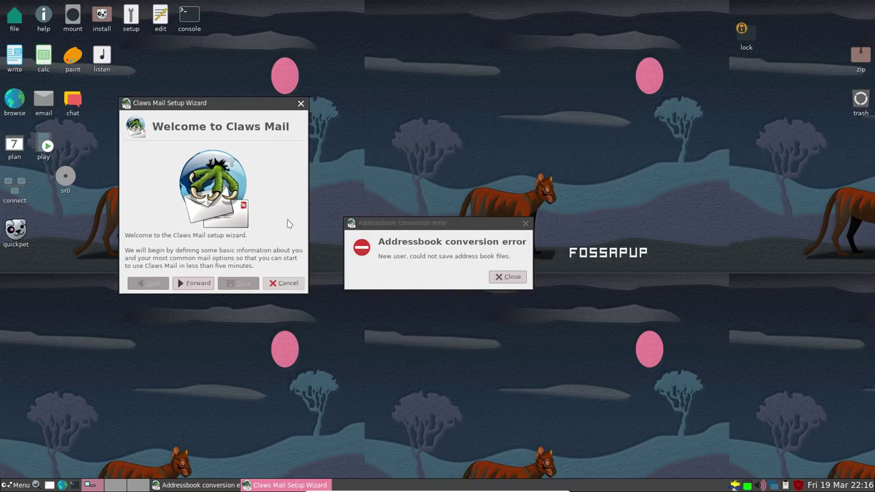
pyautogui.click(287, 283)
pyautogui.moveTo(391, 219); pyautogui.dragTo(220, 143)
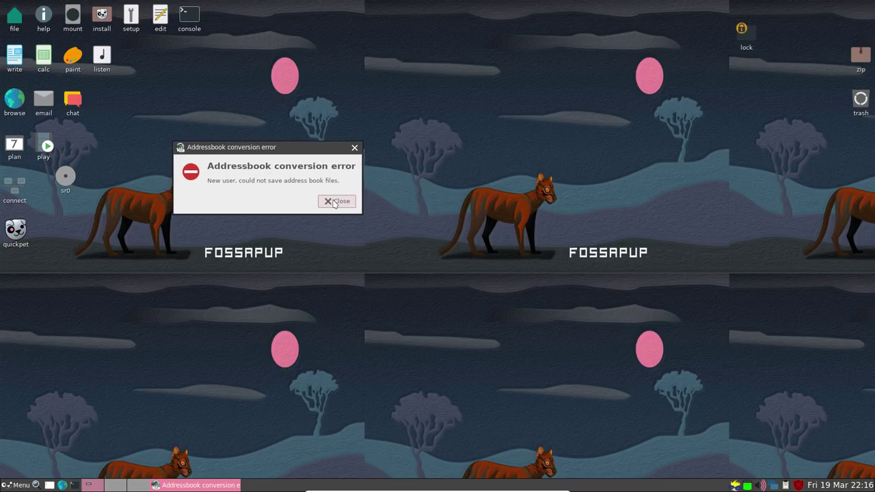
# Dismiss the address book error, advance the Claws Mail setup wizard to the About You page, and close the wizard.
pyautogui.click(334, 202)
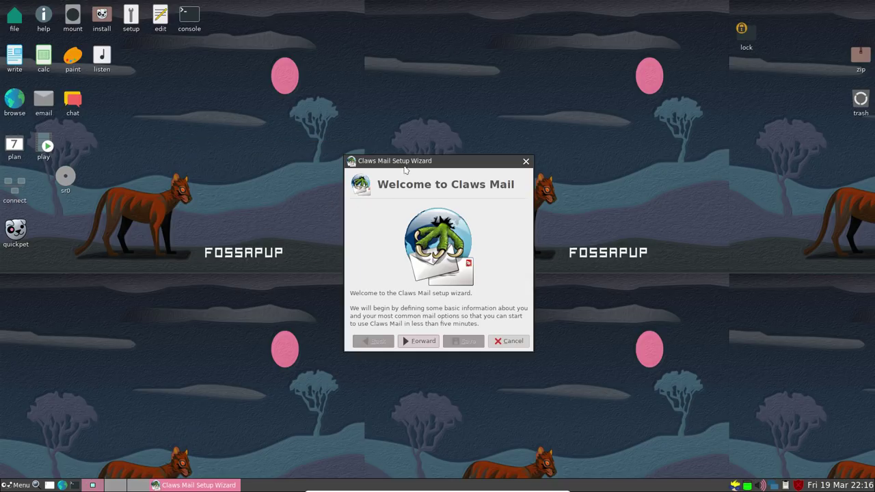
pyautogui.click(418, 340)
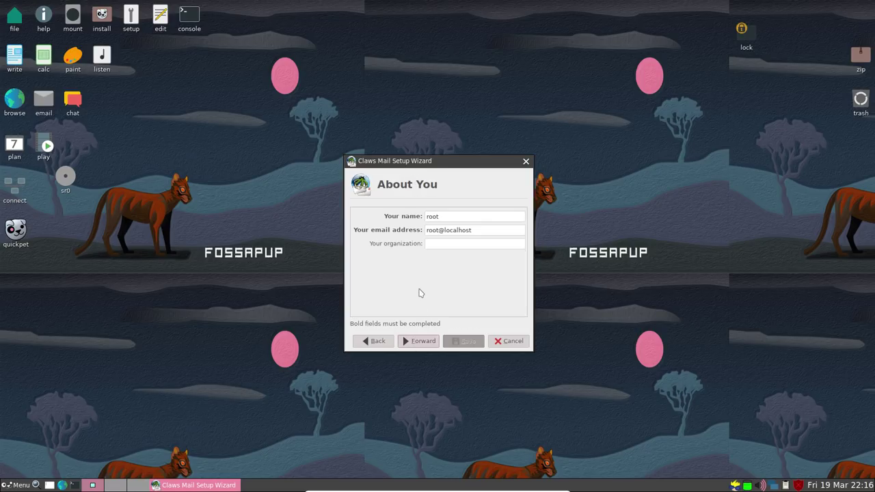
pyautogui.click(526, 162)
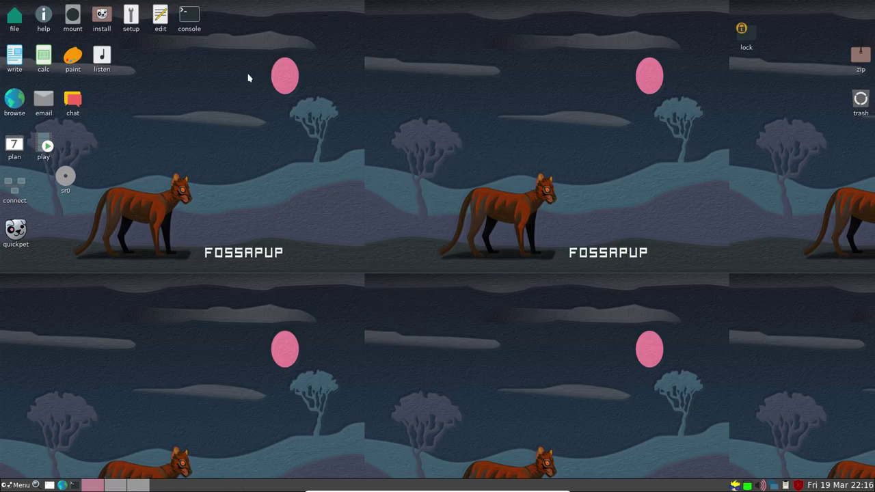
# Open the HexChat chat client, move its window nearer the desktop shortcuts, and quit it despite the active network connection.
pyautogui.click(73, 100)
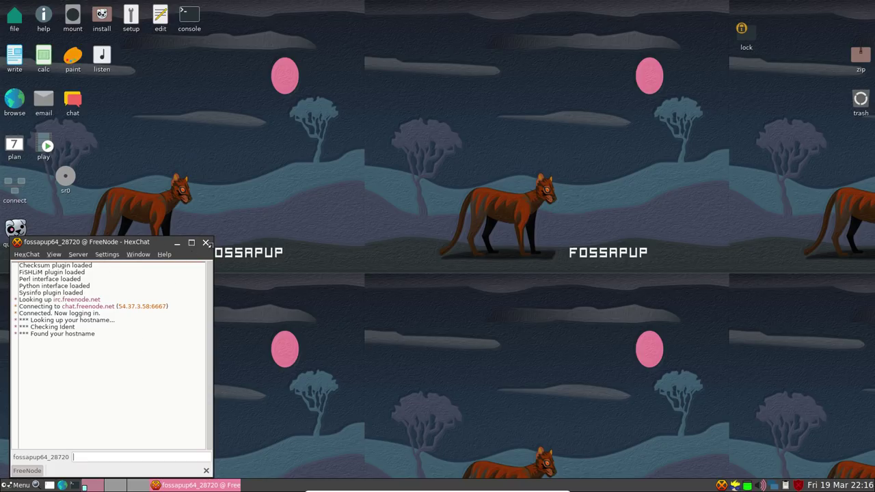
pyautogui.moveTo(93, 249); pyautogui.dragTo(142, 232)
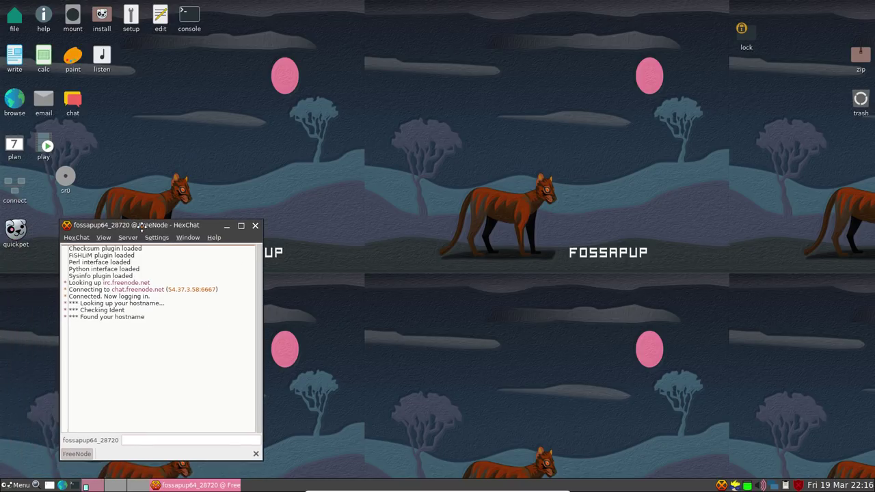
pyautogui.click(256, 226)
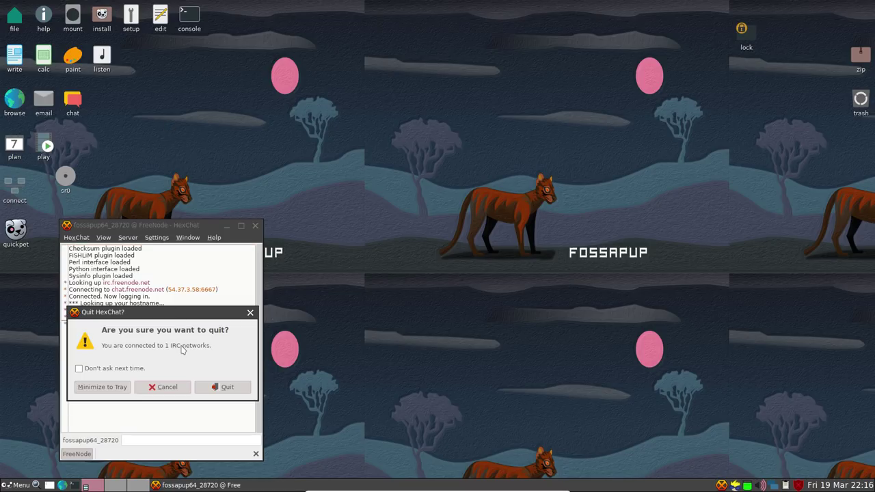
pyautogui.click(223, 393)
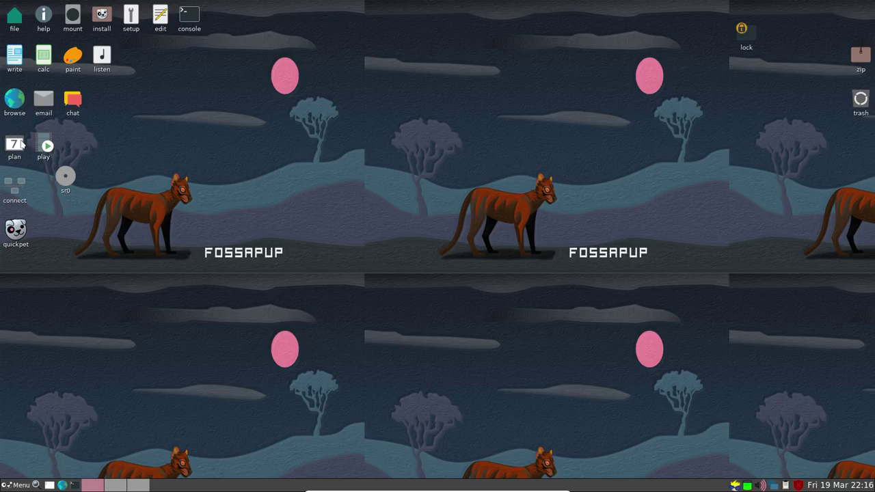
# Open the PupClockset clock settings, bring the window nearer the desktop shortcuts, and close it without changing the format.
pyautogui.click(840, 486)
pyautogui.moveTo(429, 165); pyautogui.dragTo(310, 118)
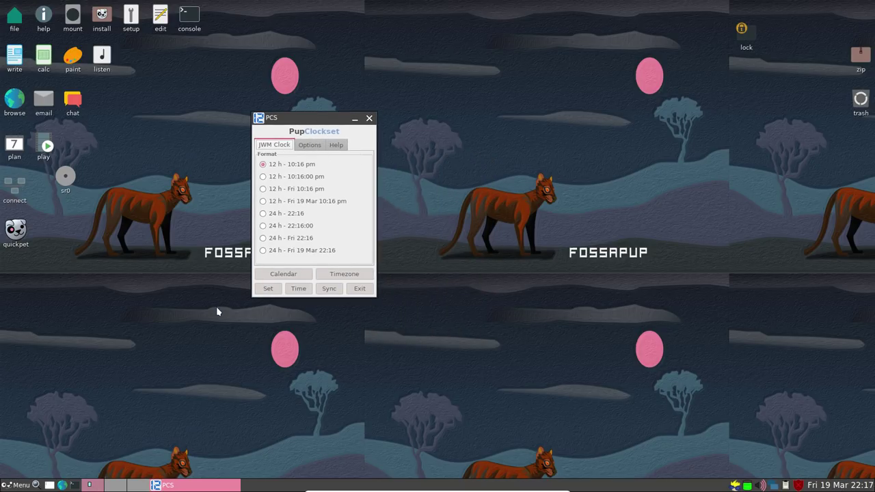
pyautogui.click(370, 119)
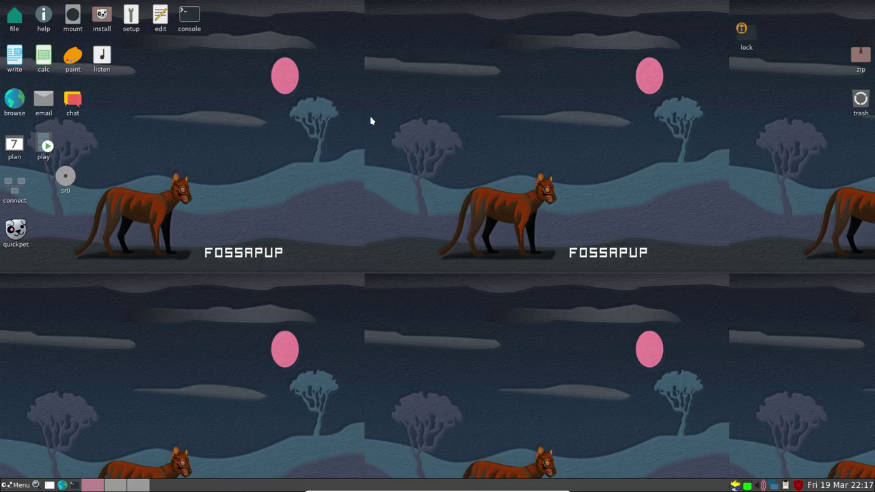
# Open the mpv media player from the desktop, shift its duplicate windows, and close both of them.
pyautogui.click(17, 147)
pyautogui.click(55, 147)
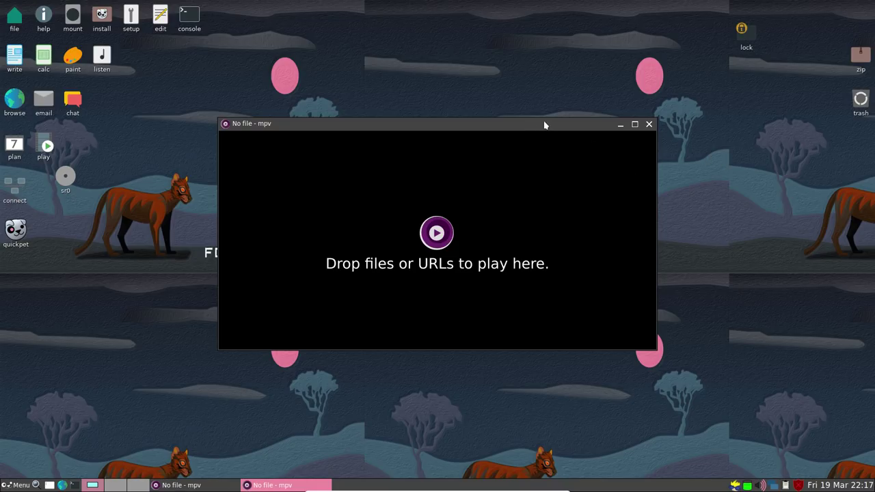
pyautogui.moveTo(544, 124); pyautogui.dragTo(469, 176)
pyautogui.click(575, 180)
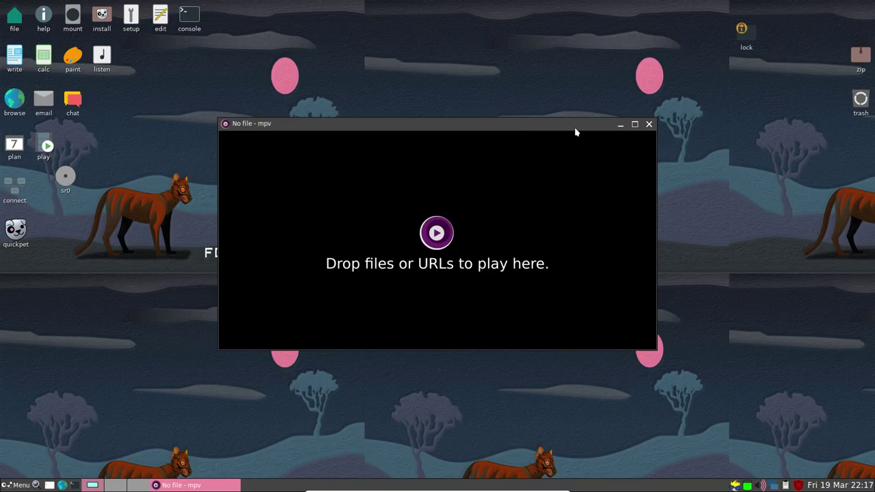
pyautogui.moveTo(575, 127); pyautogui.dragTo(522, 154)
pyautogui.click(598, 151)
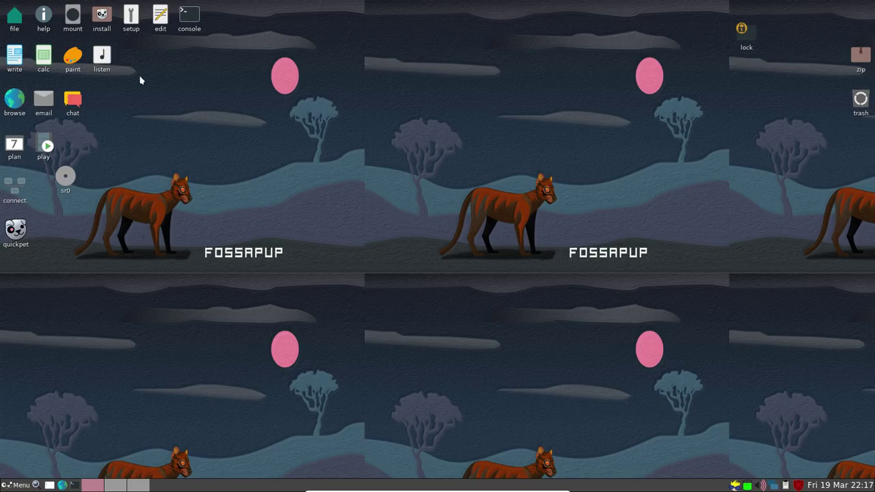
# Open the Install utility, close its duplicate window, launch the Frugalpup install manager to view its options, and close it.
pyautogui.doubleClick(104, 19)
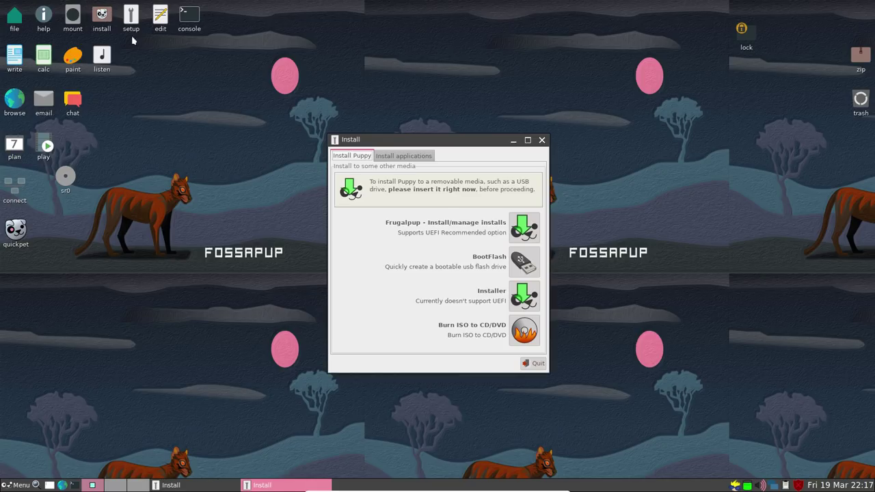
pyautogui.click(410, 179)
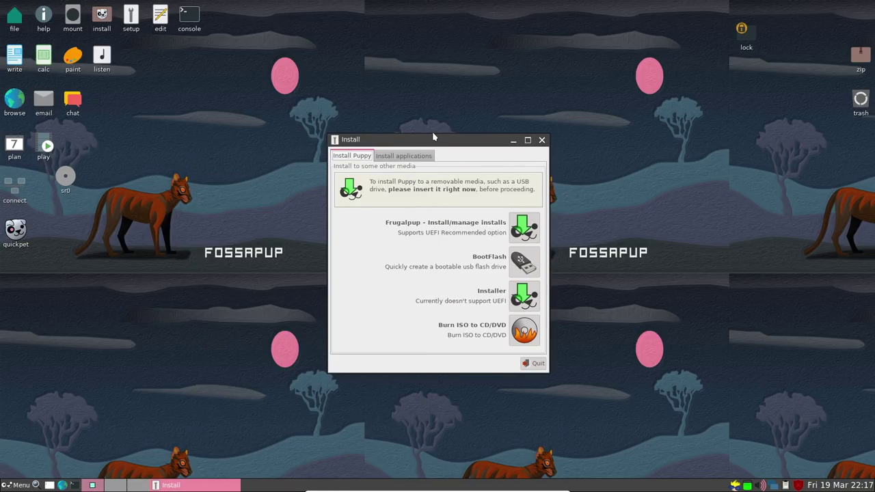
pyautogui.moveTo(428, 138); pyautogui.dragTo(220, 71)
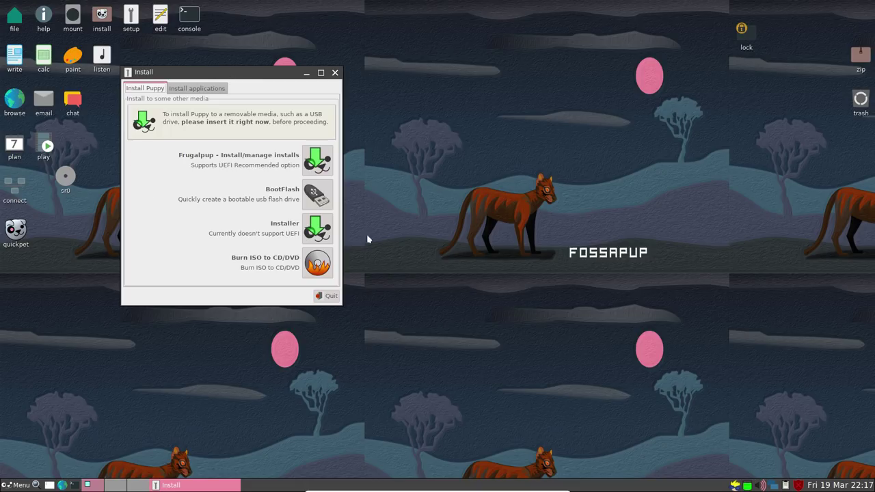
pyautogui.click(327, 167)
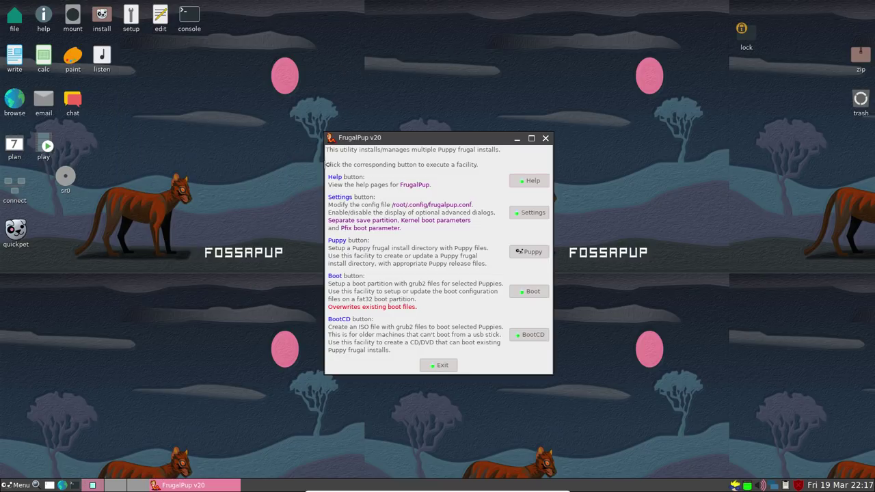
pyautogui.moveTo(370, 139); pyautogui.dragTo(197, 95)
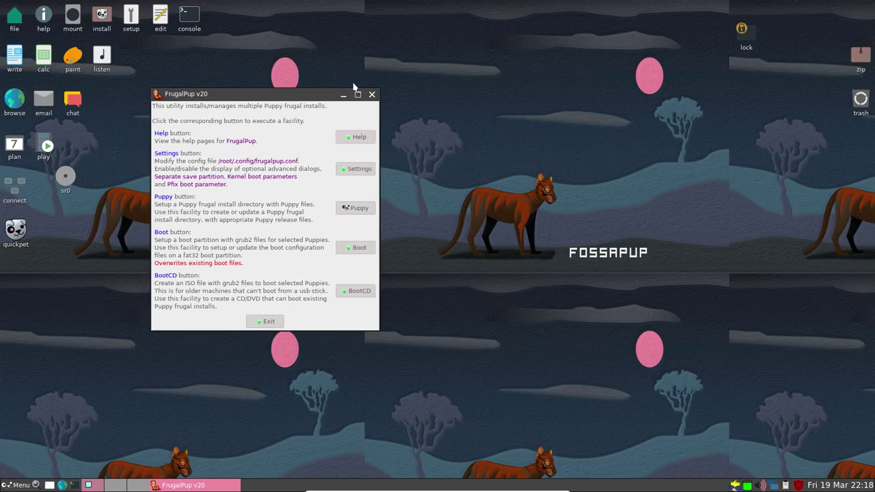
pyautogui.click(372, 95)
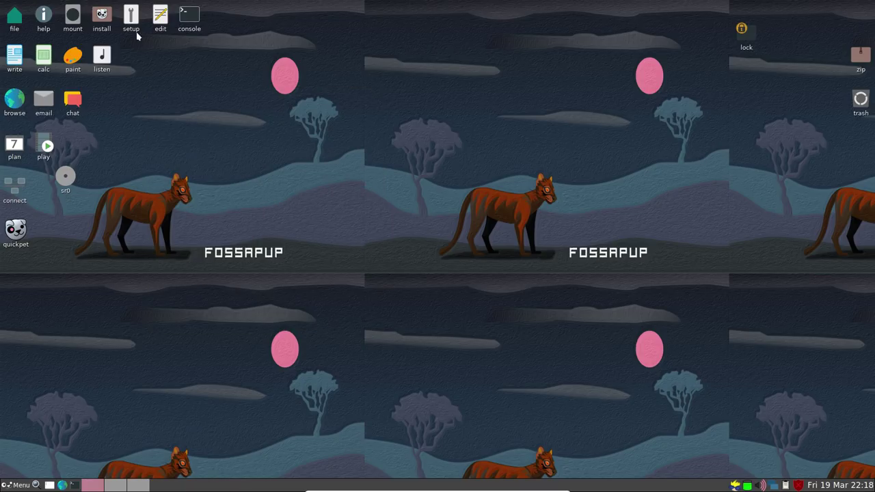
# Reopen the Install utility, try to install Puppy to a USB hard drive / SSD through the Installer, and dismiss the error.
pyautogui.click(101, 15)
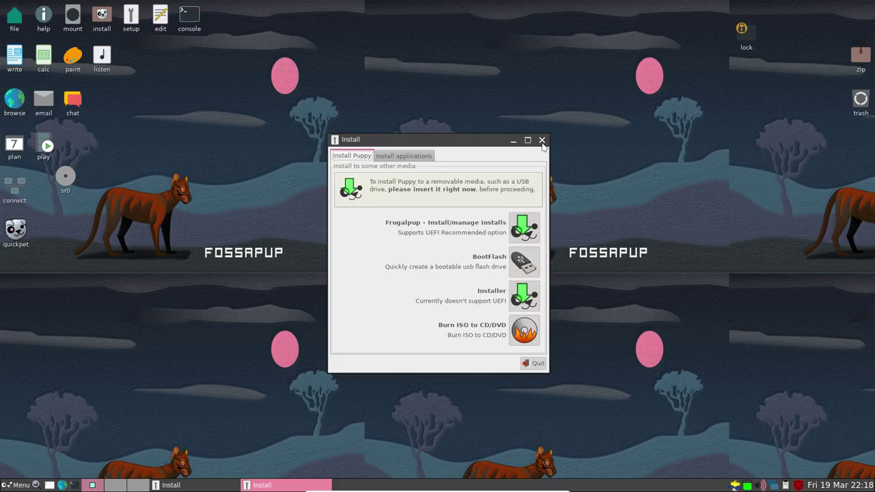
pyautogui.moveTo(383, 141); pyautogui.dragTo(203, 87)
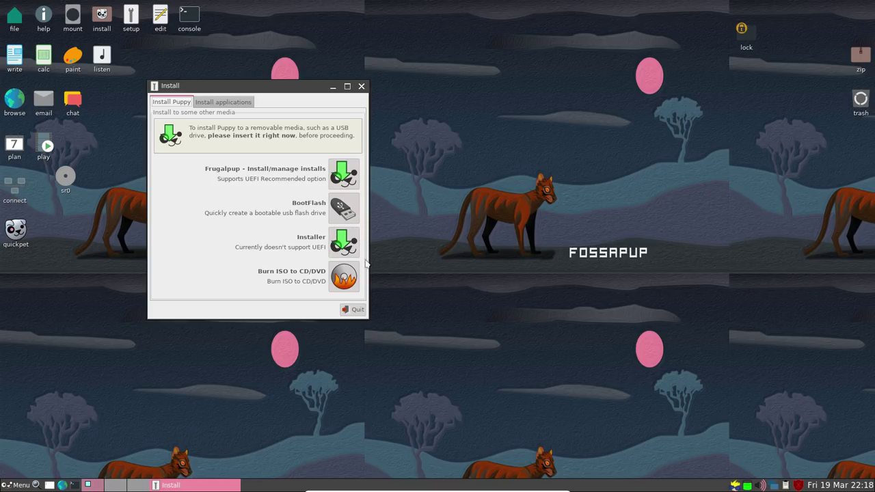
pyautogui.click(345, 247)
pyautogui.moveTo(423, 180); pyautogui.dragTo(267, 111)
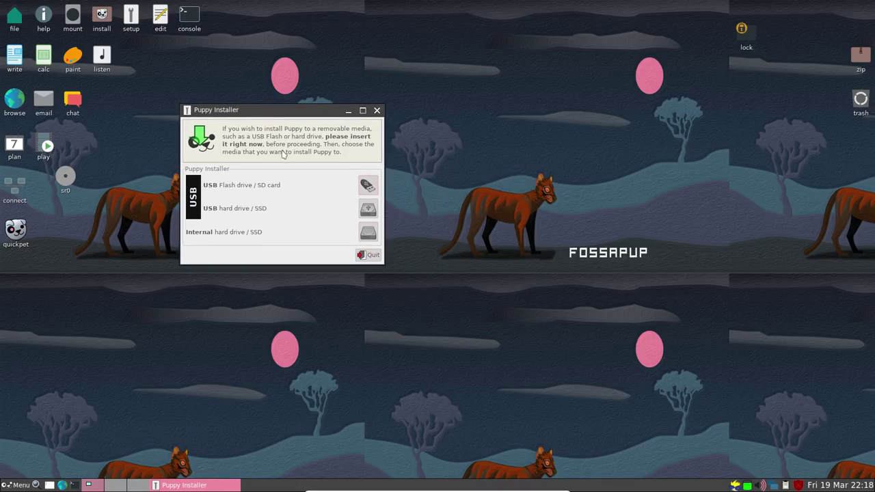
pyautogui.click(368, 210)
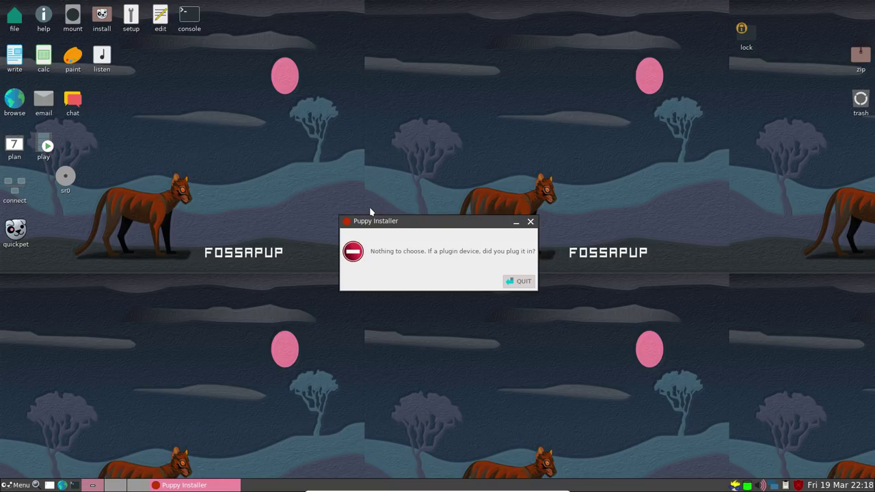
pyautogui.click(522, 282)
# Restart the Puppy Installer, choose the internal hard drive sda as the install target, and launch GParted for it.
pyautogui.click(108, 26)
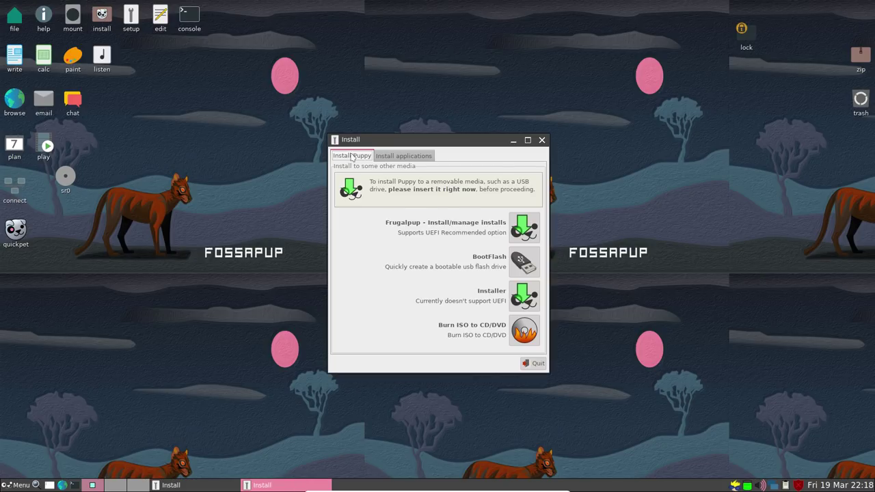
pyautogui.click(542, 140)
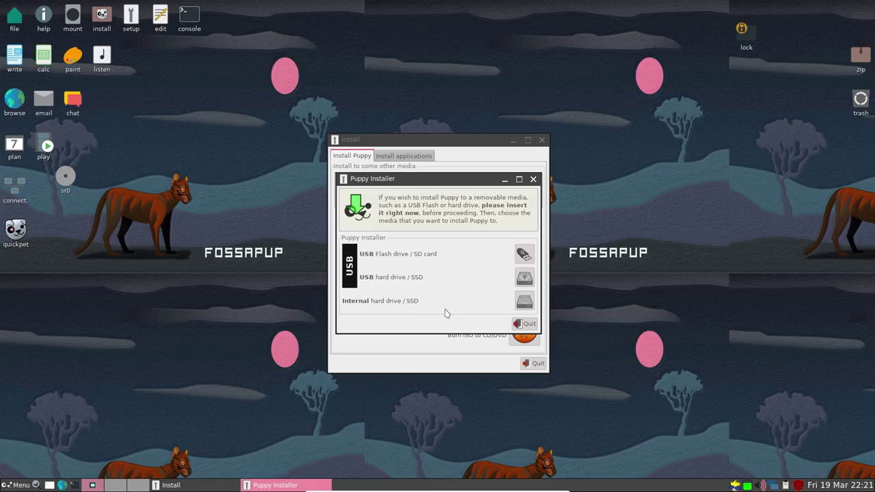
pyautogui.click(524, 303)
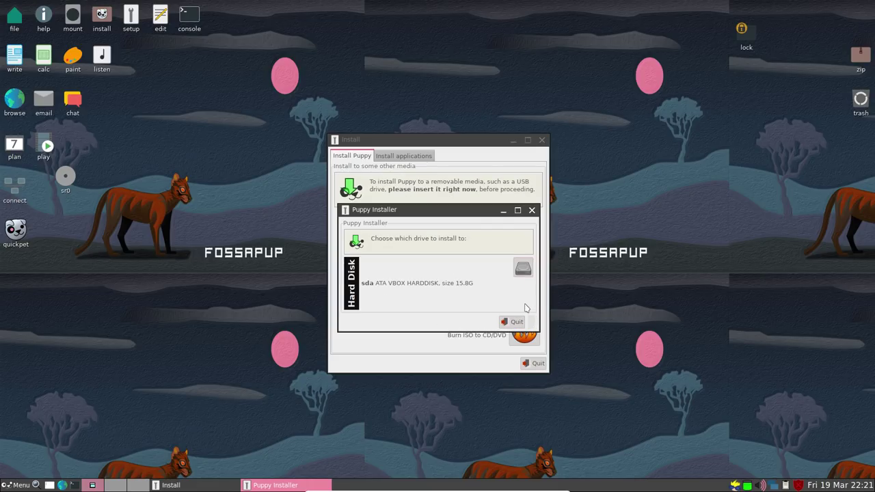
pyautogui.click(524, 270)
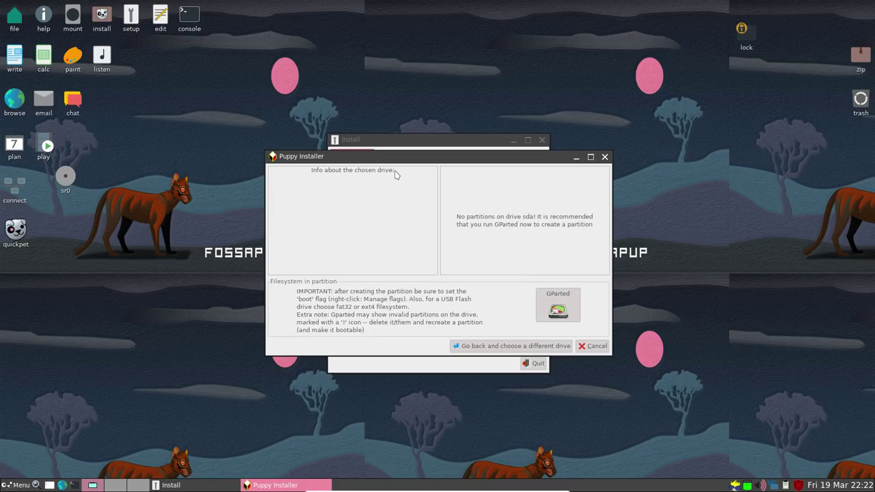
pyautogui.click(558, 309)
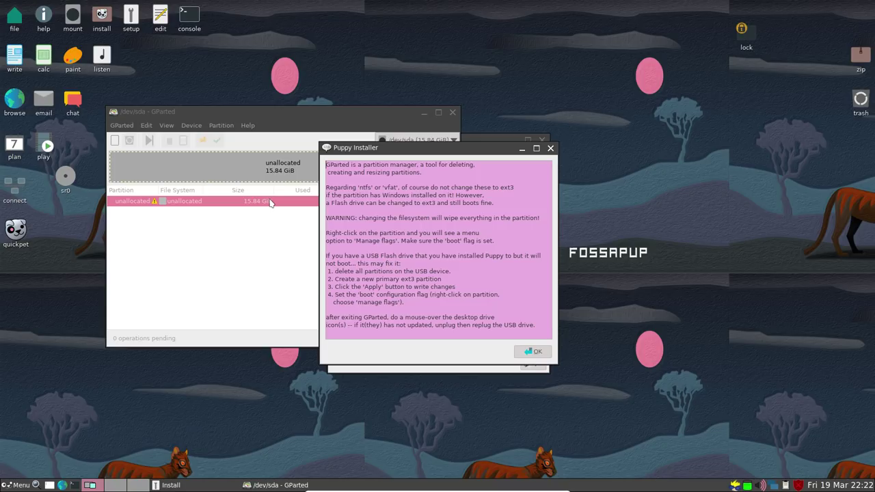
# Try to add a partition in the unallocated space of /dev/sda, and check GParted's device commands for creating a partition table.
pyautogui.click(212, 266)
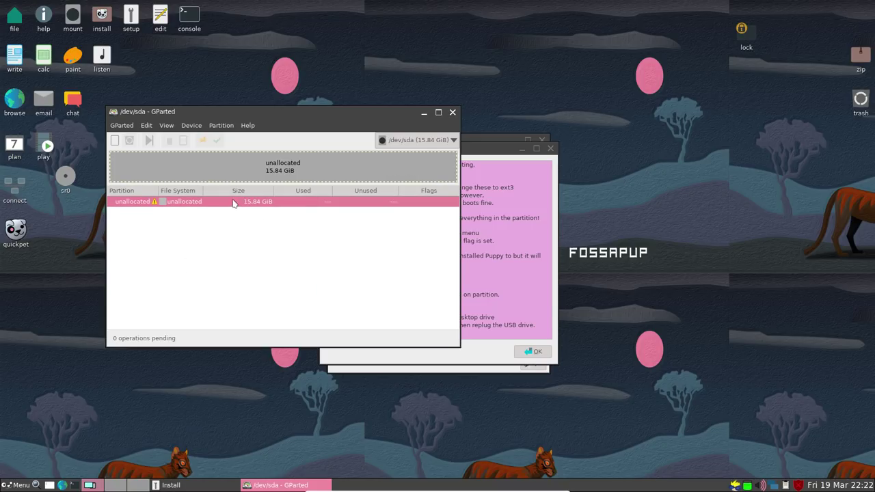
pyautogui.rightClick(201, 203)
pyautogui.click(220, 216)
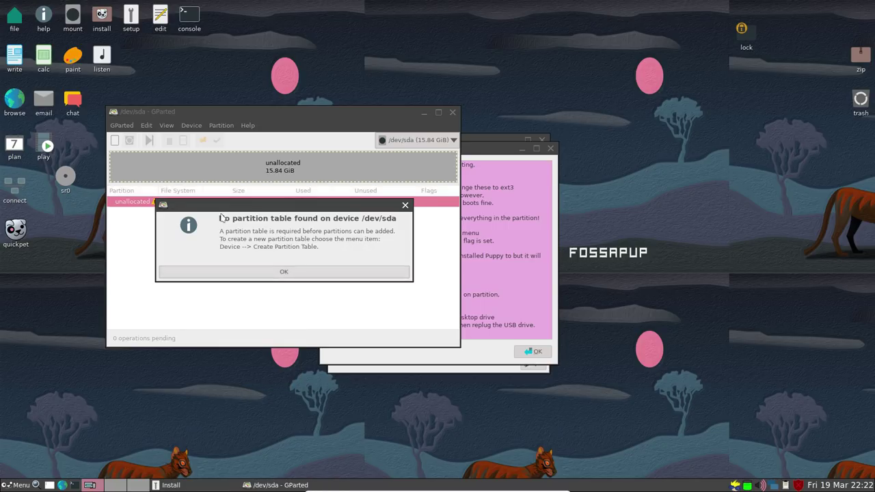
pyautogui.click(274, 272)
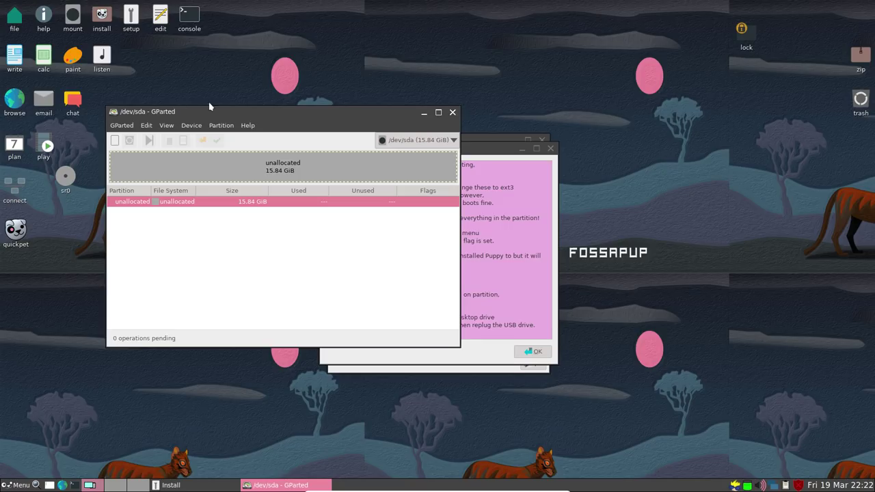
pyautogui.click(196, 125)
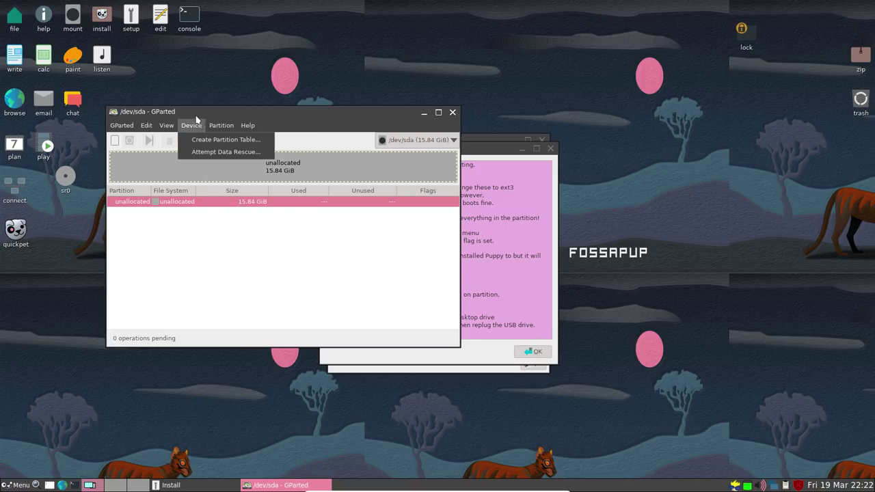
pyautogui.click(195, 109)
# Add a primary ext4 partition on /dev/sda with 1000 MiB of free space following, and select the new partition.
pyautogui.rightClick(175, 206)
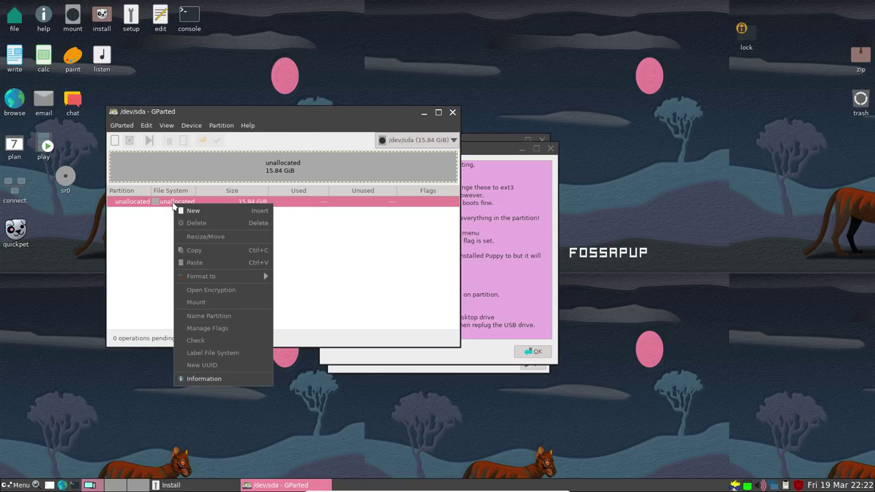
pyautogui.click(204, 212)
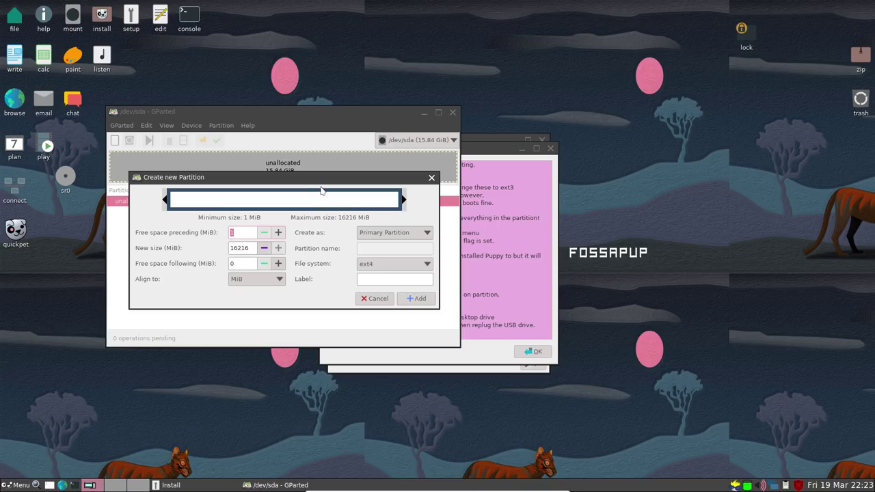
pyautogui.moveTo(309, 178); pyautogui.dragTo(439, 181)
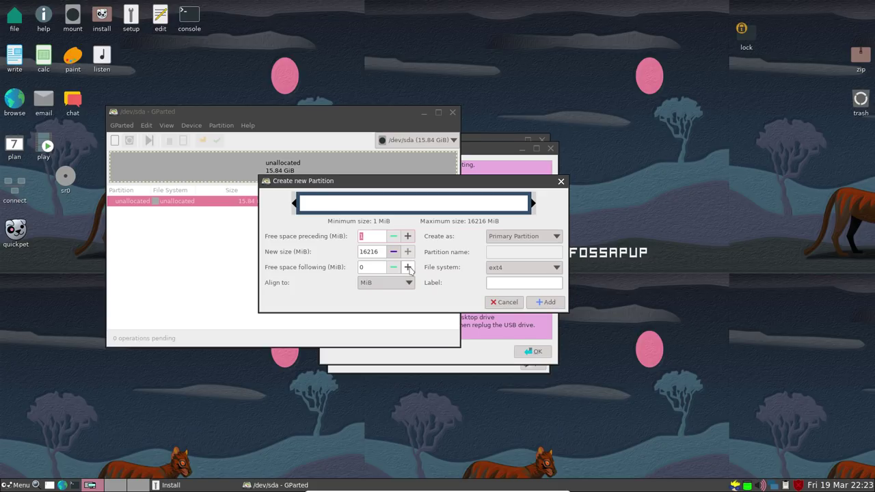
pyautogui.click(408, 268)
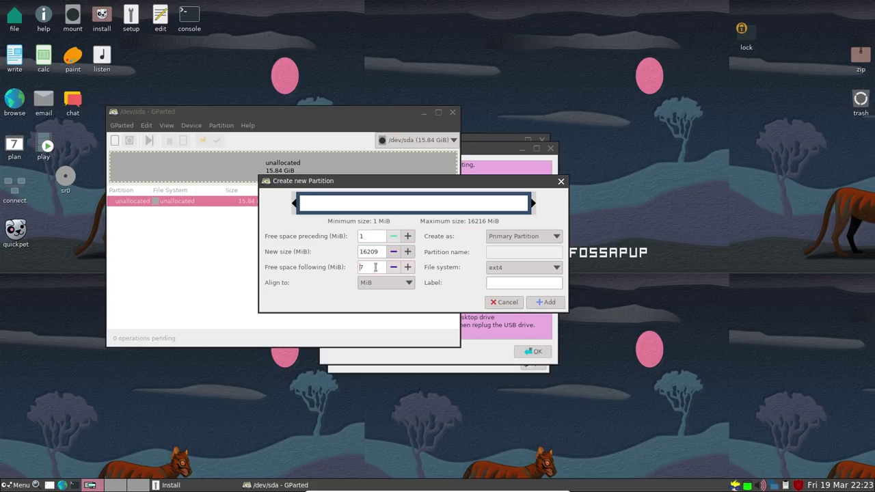
pyautogui.moveTo(377, 268); pyautogui.dragTo(347, 266)
pyautogui.press('Return')
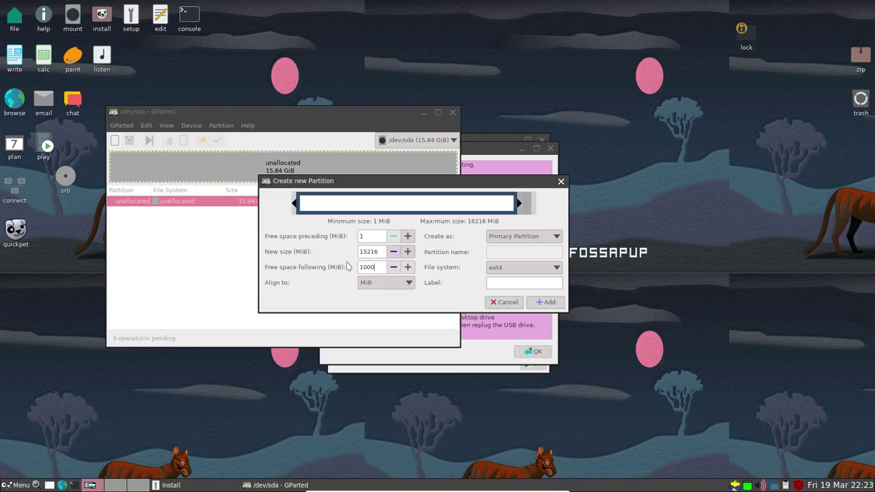
pyautogui.click(549, 303)
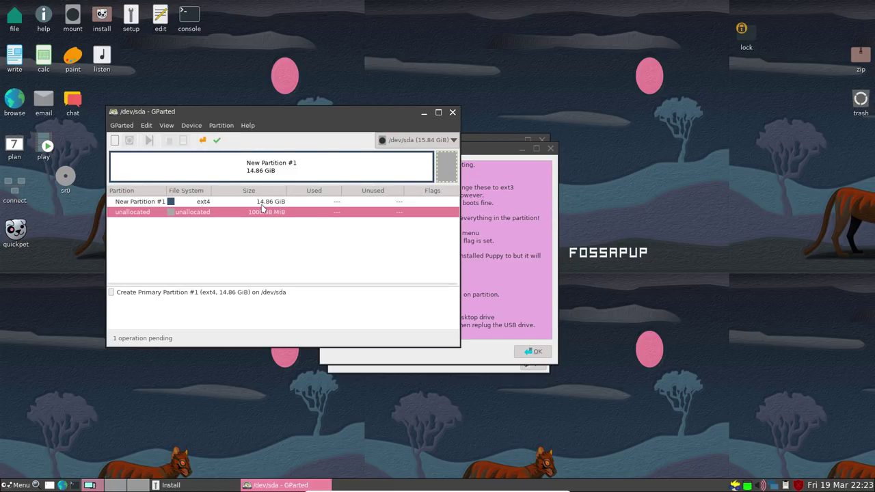
pyautogui.click(223, 203)
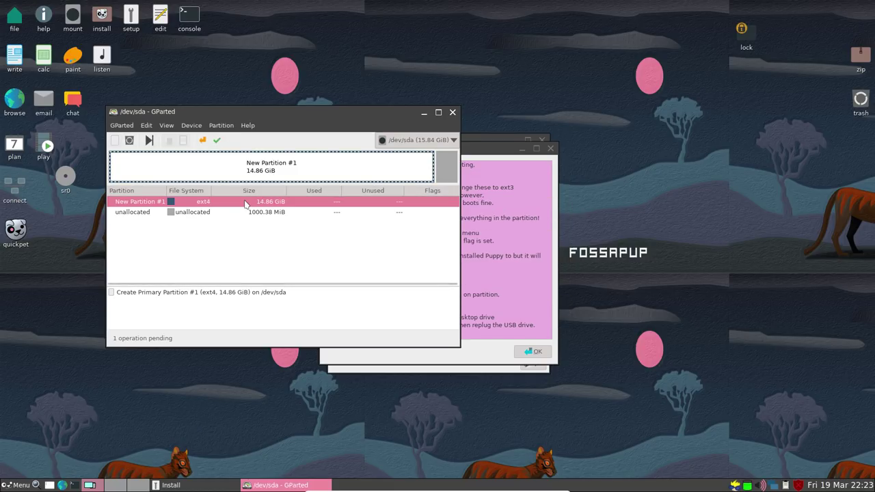
# Start creating a new partition in the remaining unallocated space of /dev/sda.
pyautogui.click(205, 212)
pyautogui.rightClick(206, 212)
pyautogui.click(217, 219)
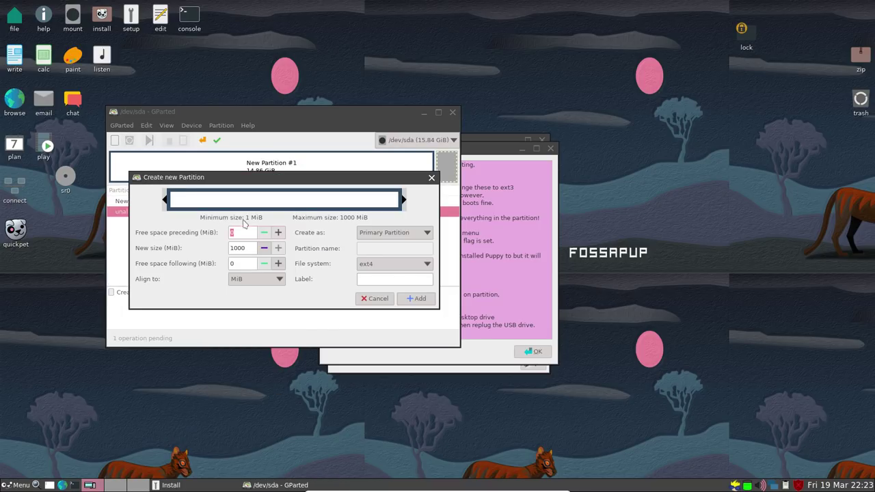
pyautogui.click(412, 238)
pyautogui.click(412, 234)
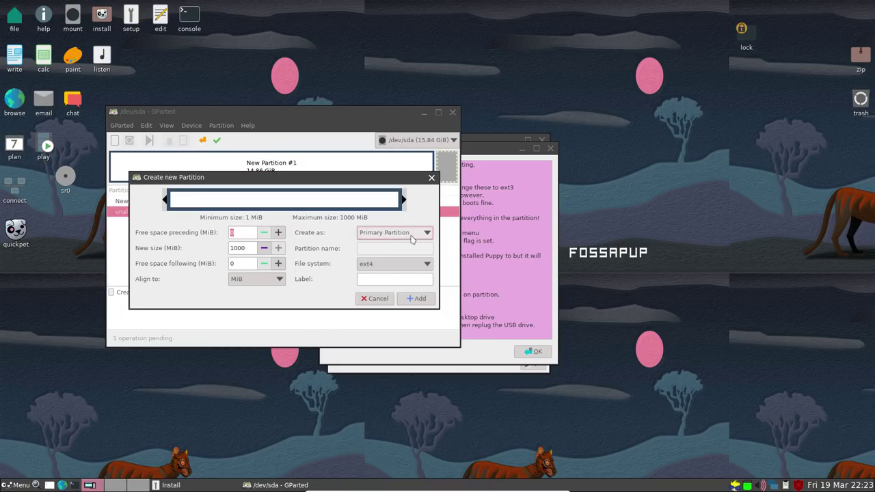
pyautogui.click(408, 265)
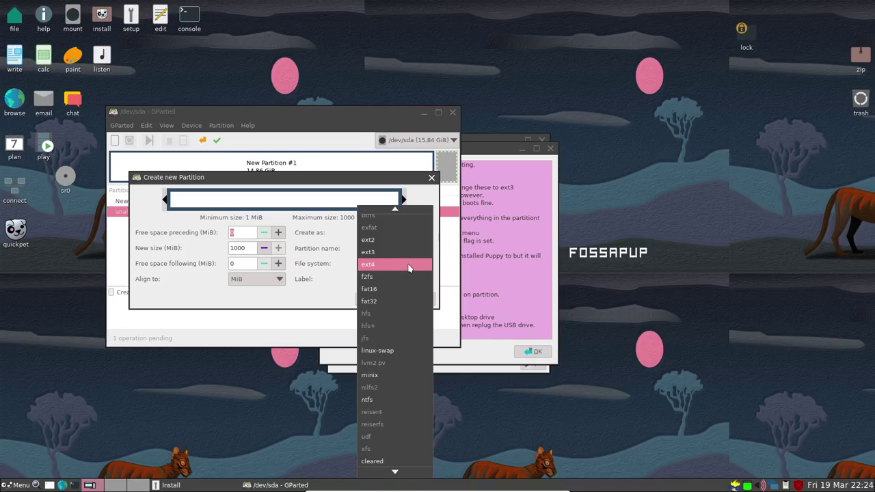
pyautogui.scroll(-1, 389, 373)
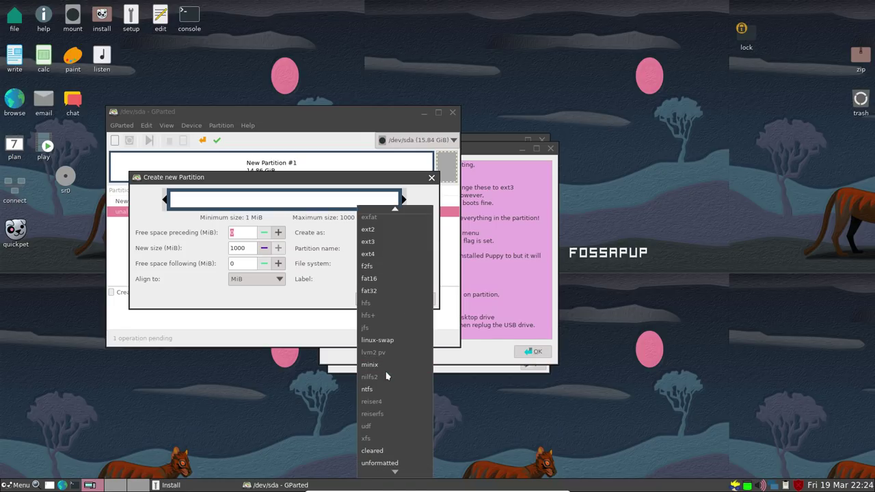
pyautogui.scroll(1, 392, 357)
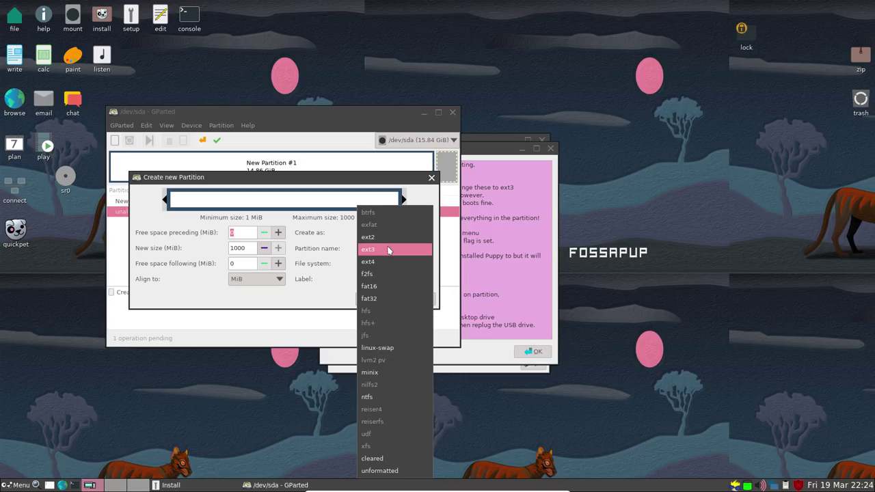
pyautogui.click(328, 181)
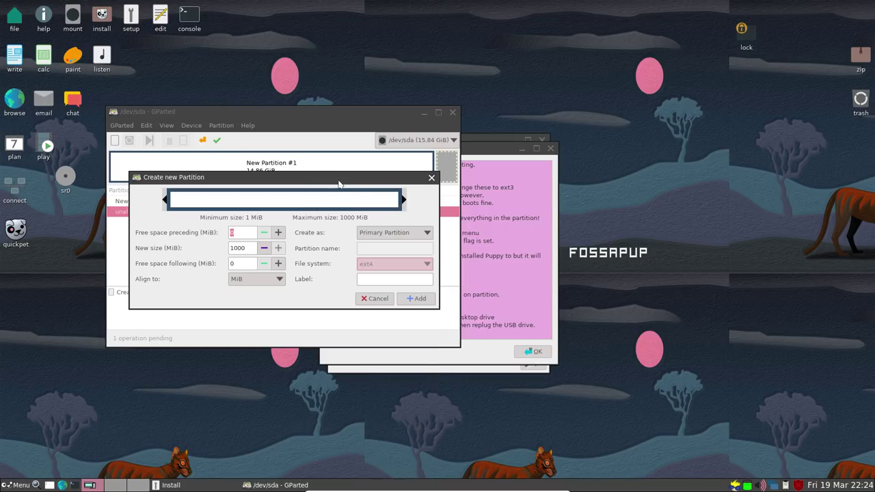
pyautogui.click(392, 233)
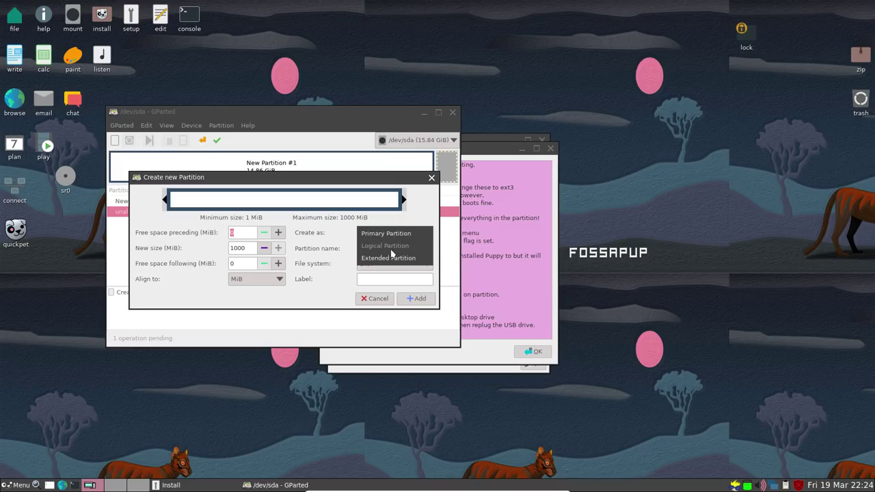
pyautogui.click(391, 260)
pyautogui.click(401, 235)
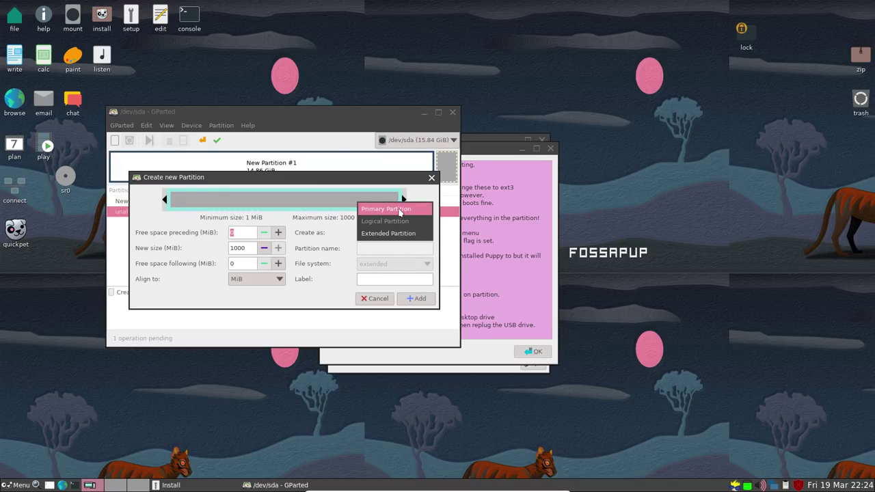
pyautogui.click(401, 209)
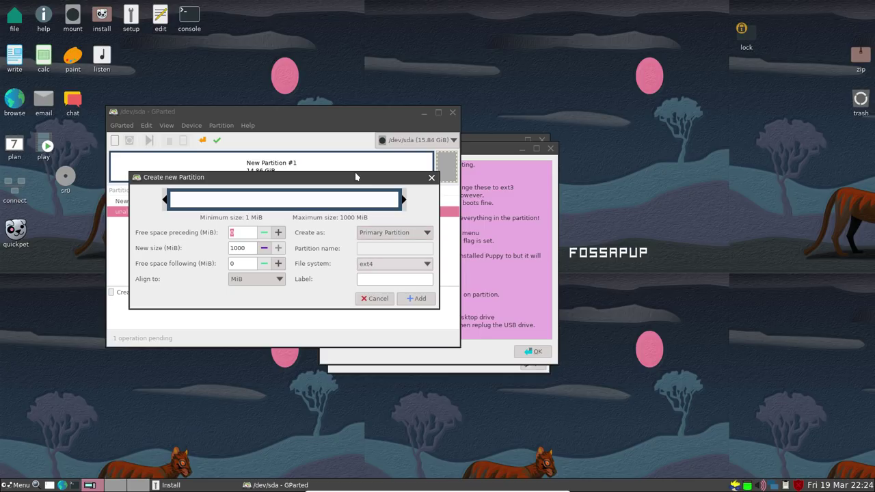
# Set the file system to linux-swap and add the 1000 MiB primary partition.
pyautogui.click(406, 263)
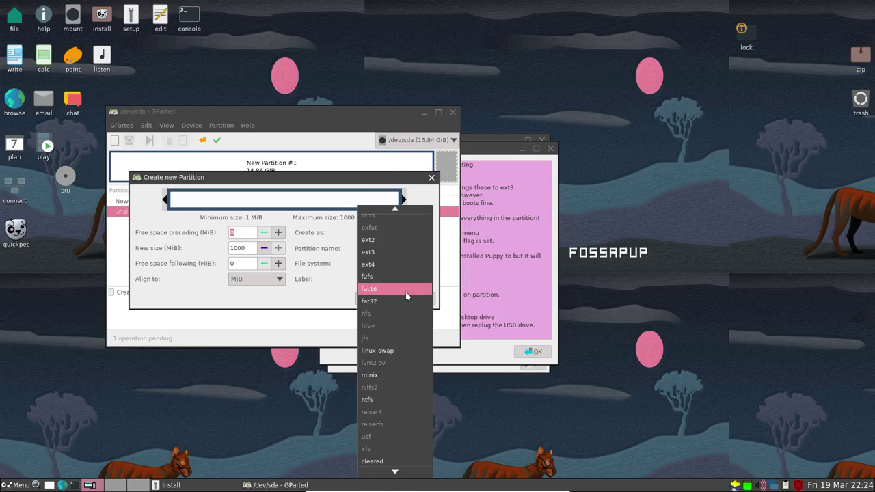
pyautogui.click(403, 351)
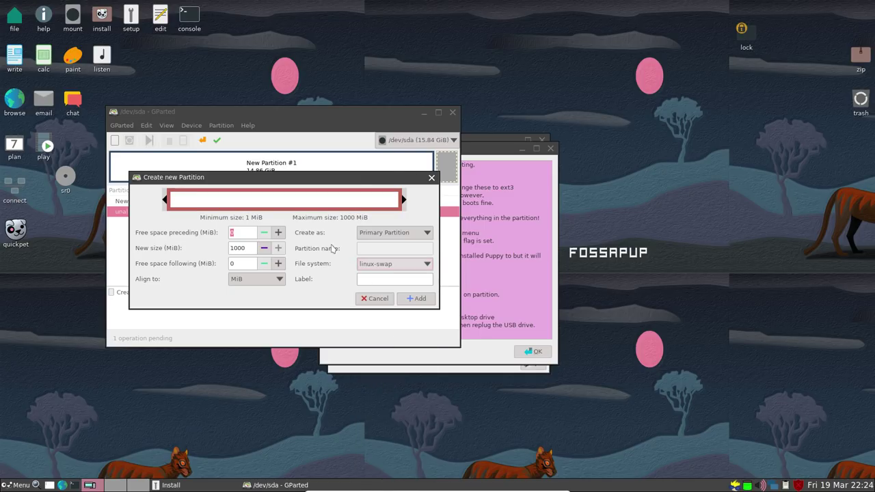
pyautogui.click(420, 302)
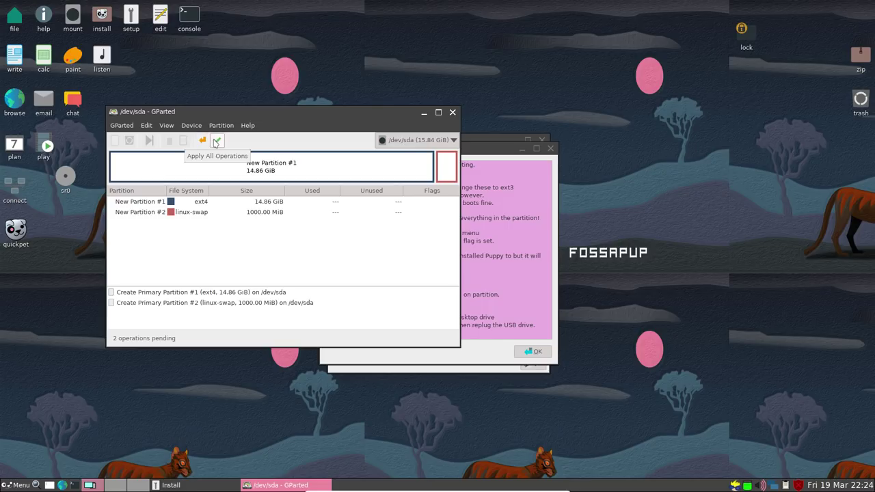
# Apply all pending partition operations to /dev/sda, dismiss the completion report, and close GParted.
pyautogui.click(217, 141)
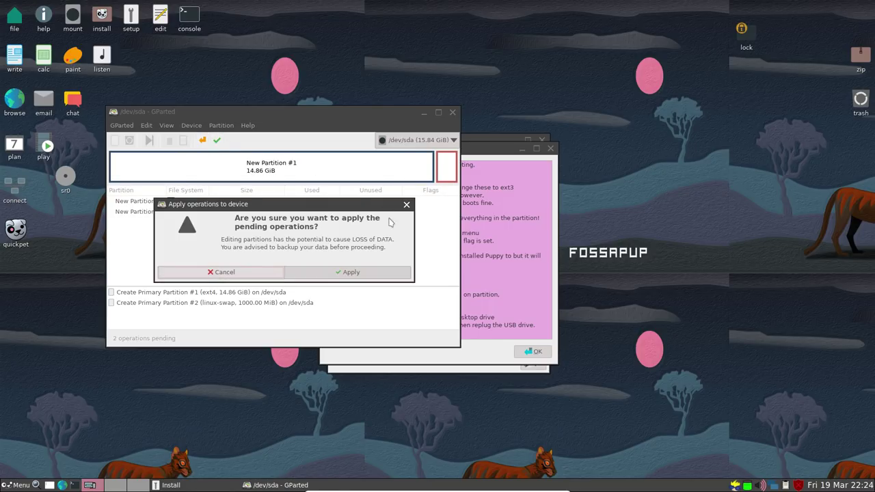
pyautogui.click(380, 273)
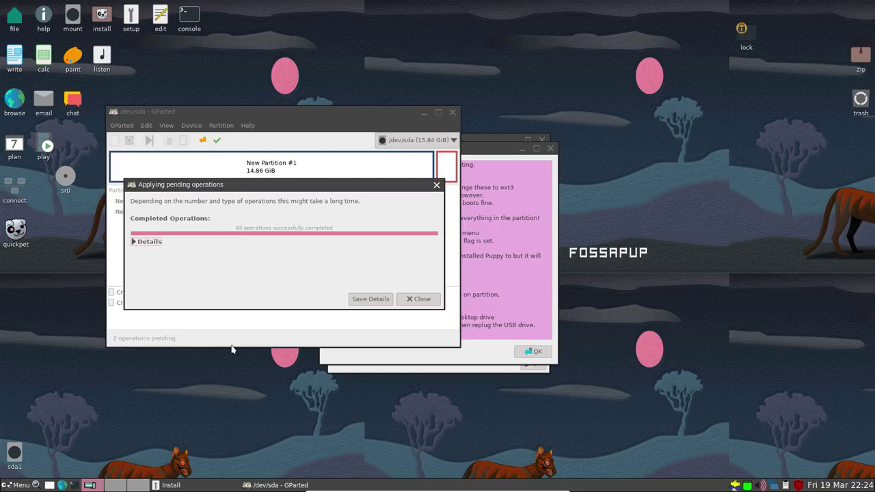
pyautogui.click(416, 298)
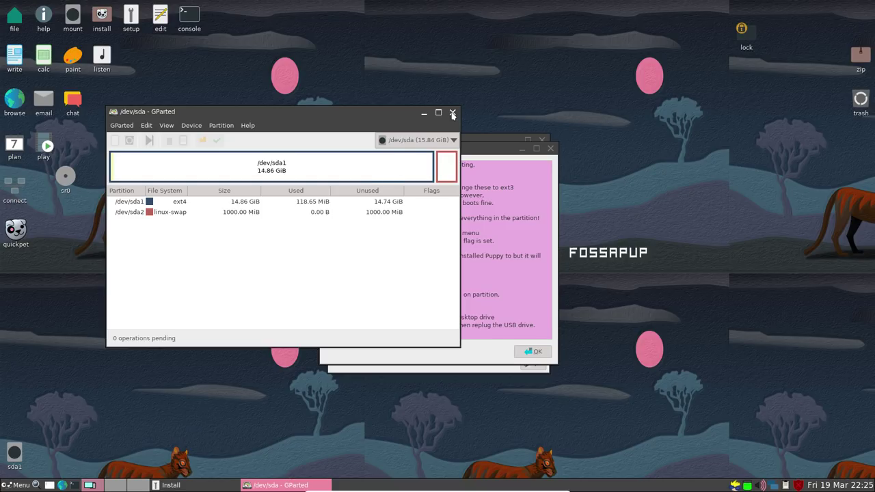
pyautogui.click(453, 114)
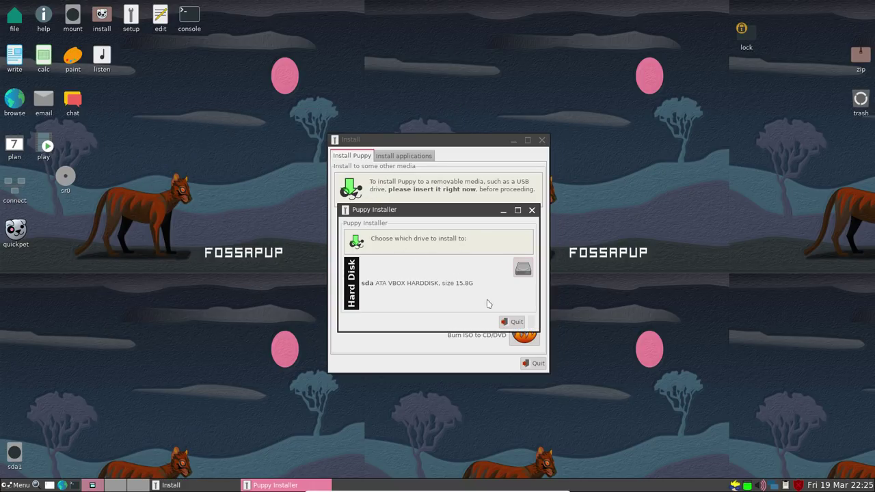
# Choose drive sda in the Puppy Installer and install Puppy to partition sda1 in the folder fossapup649.5frugal.
pyautogui.click(523, 269)
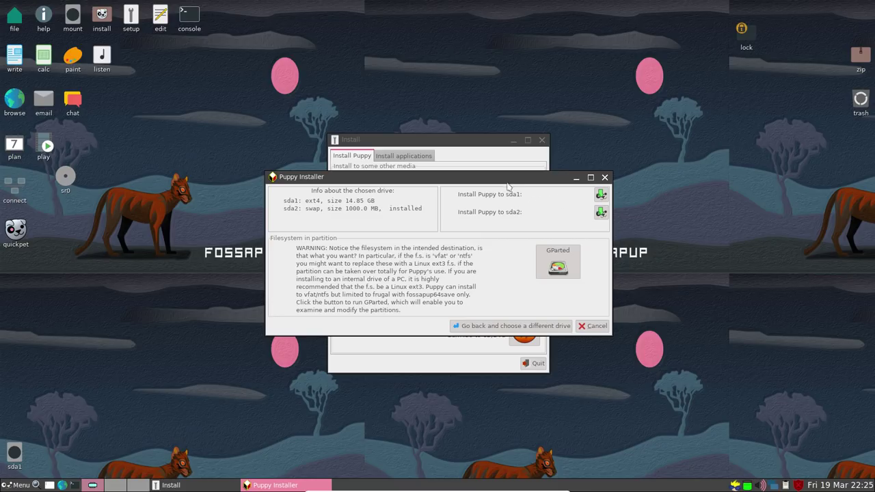
pyautogui.moveTo(508, 184); pyautogui.dragTo(274, 138)
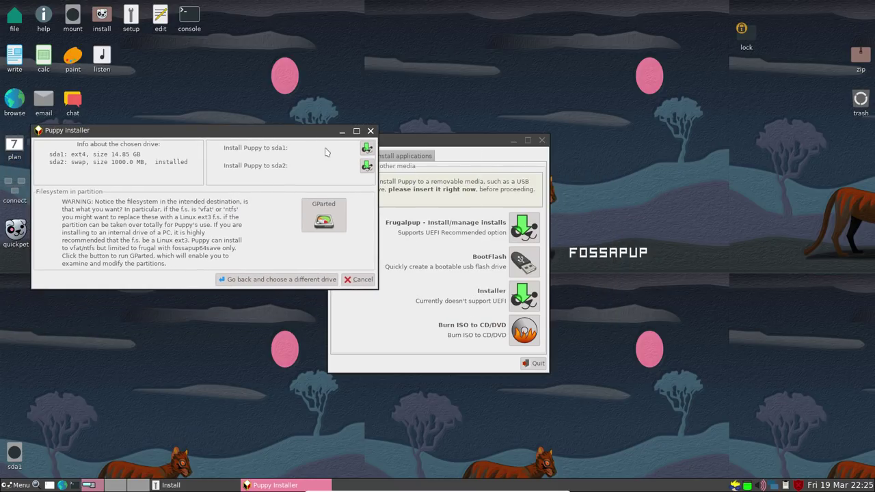
pyautogui.click(367, 149)
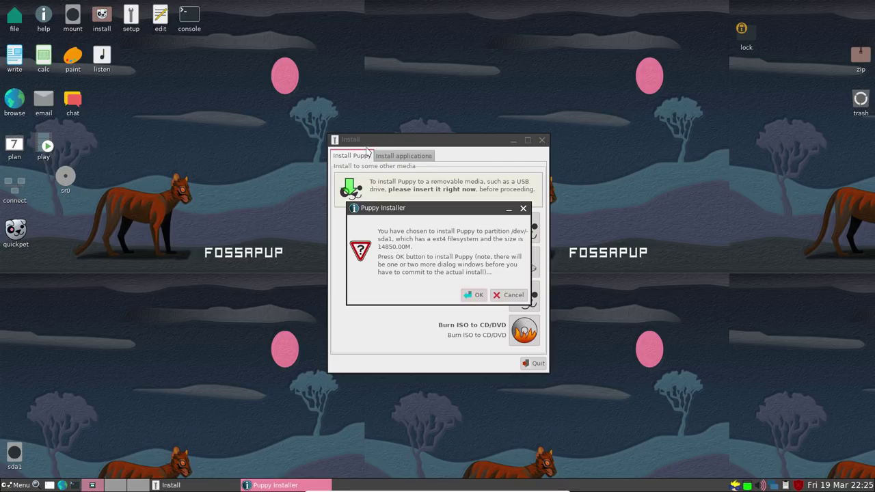
pyautogui.click(472, 295)
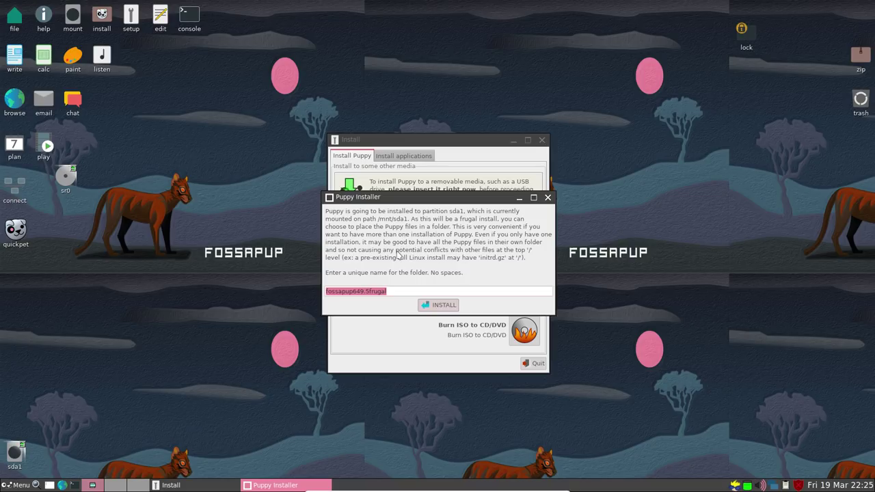
pyautogui.click(440, 308)
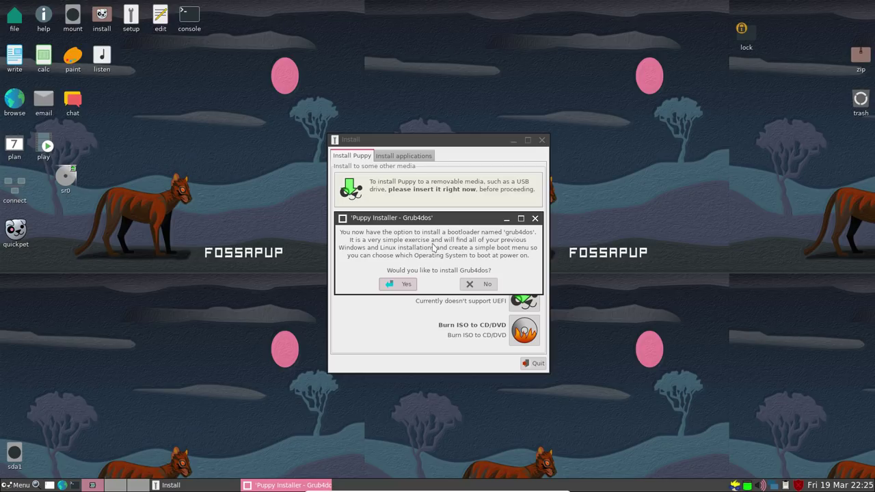
# Install the Grub4Dos bootloader on sda's MBR, proceeding despite the missing boot flag and keeping the default options and boot entries.
pyautogui.click(395, 287)
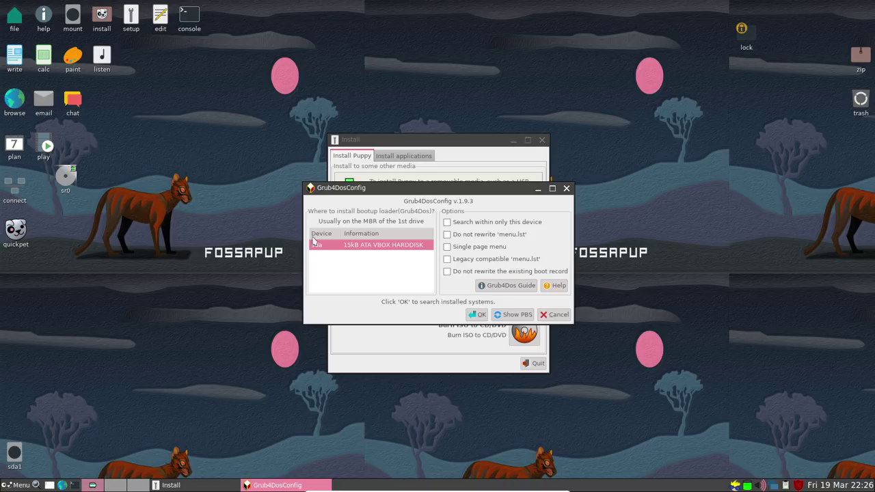
pyautogui.moveTo(381, 194); pyautogui.dragTo(255, 151)
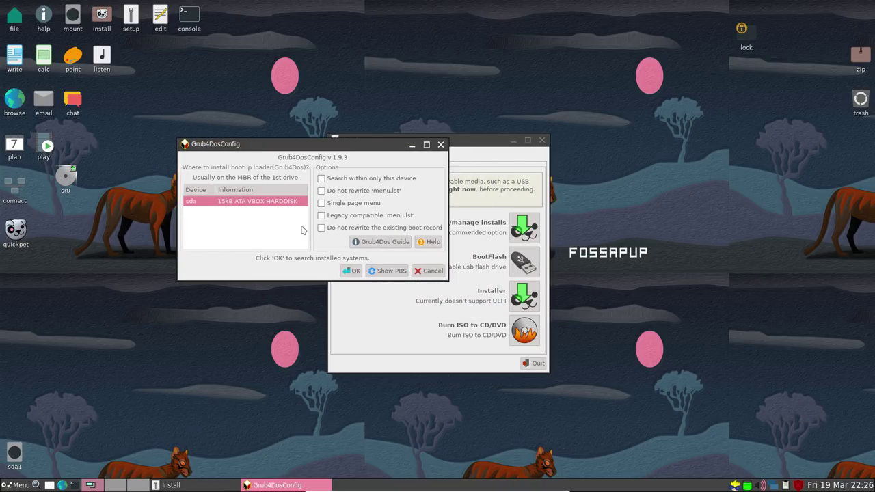
pyautogui.click(352, 271)
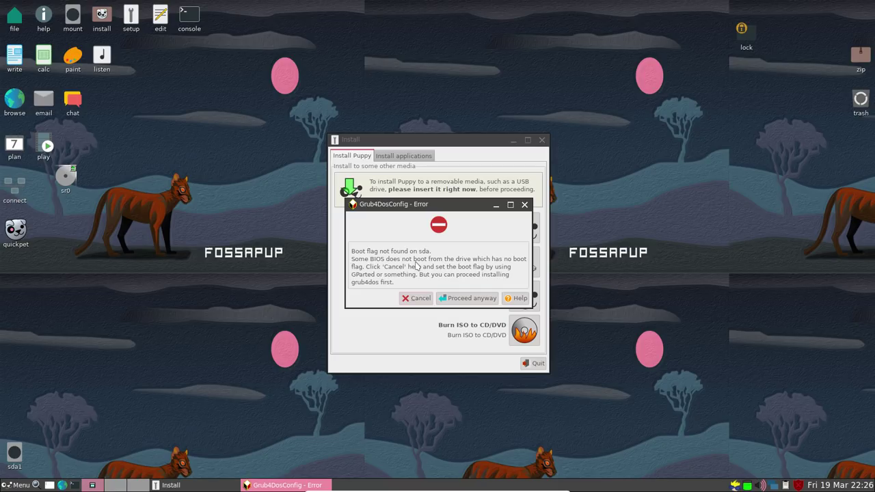
pyautogui.click(481, 302)
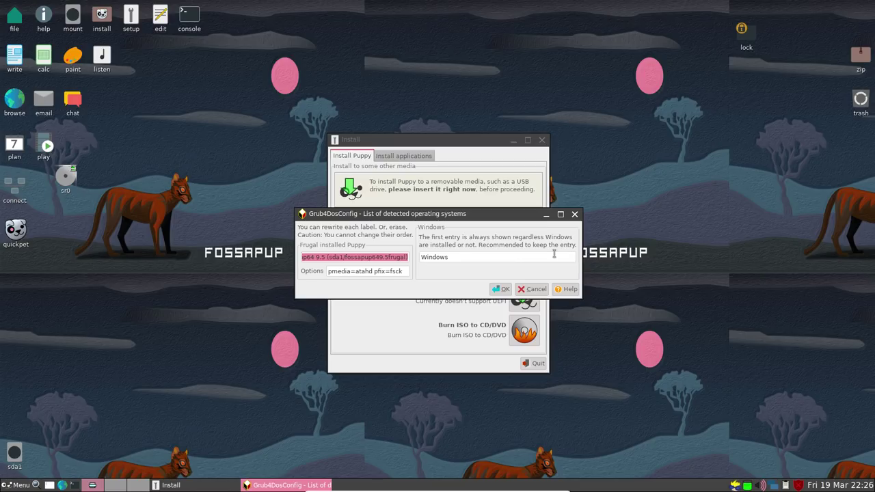
pyautogui.click(501, 289)
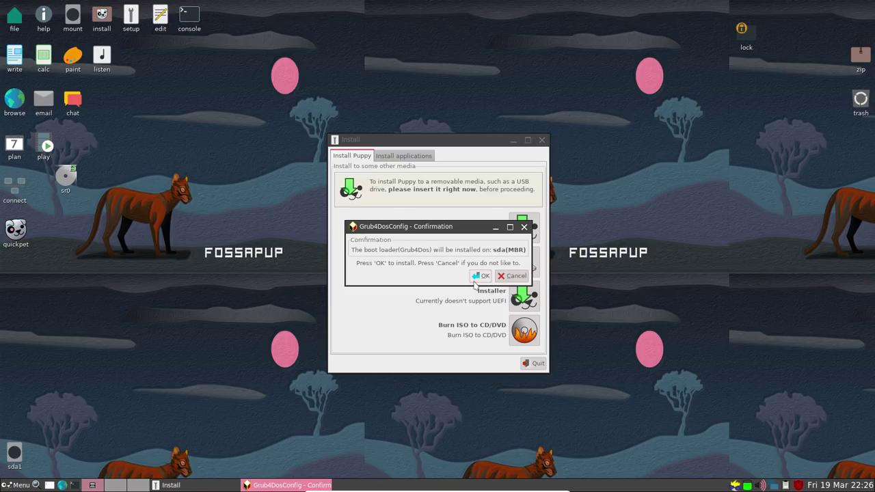
pyautogui.click(482, 276)
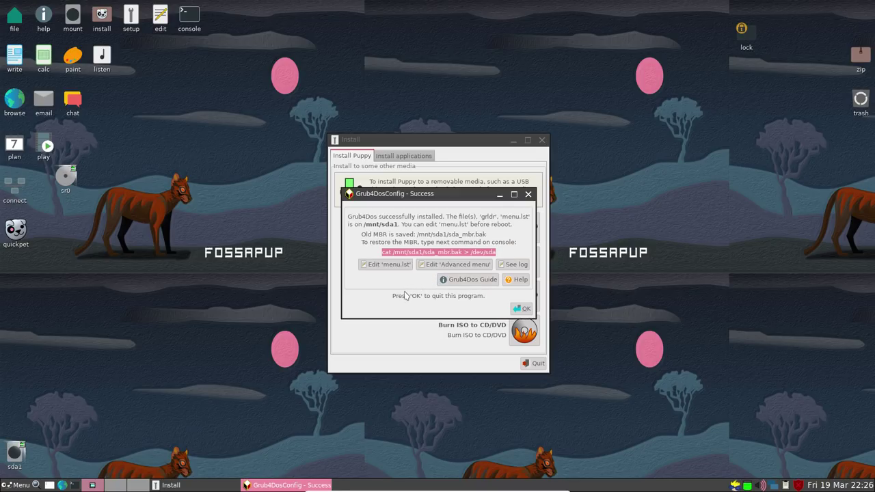
pyautogui.click(523, 309)
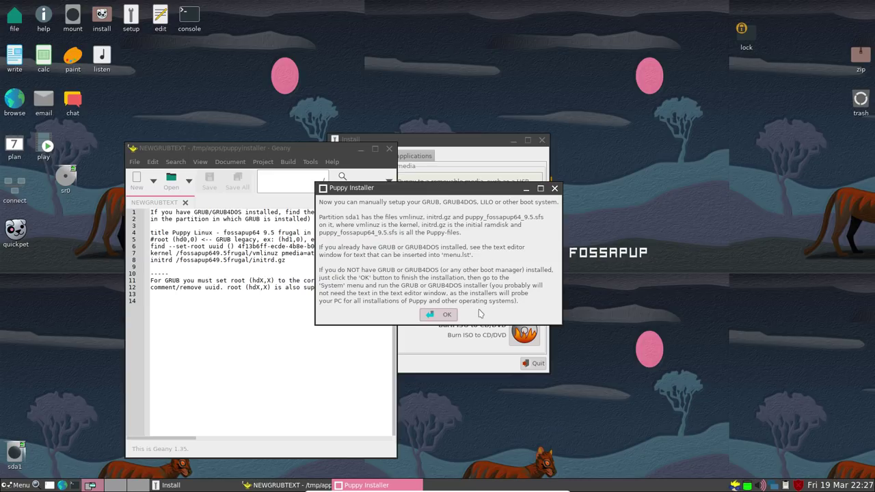
# Close the NEWGRUBTEXT file, finish the Puppy Installer, and close the Install utility.
pyautogui.click(389, 149)
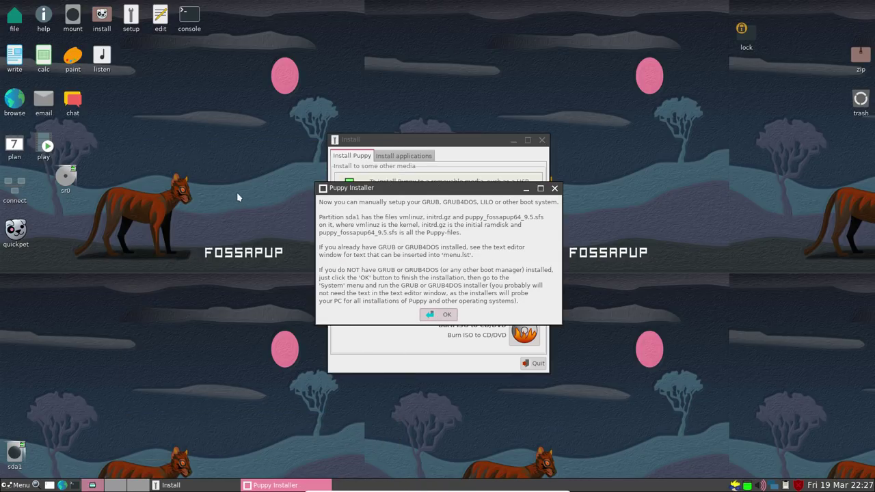
pyautogui.click(446, 315)
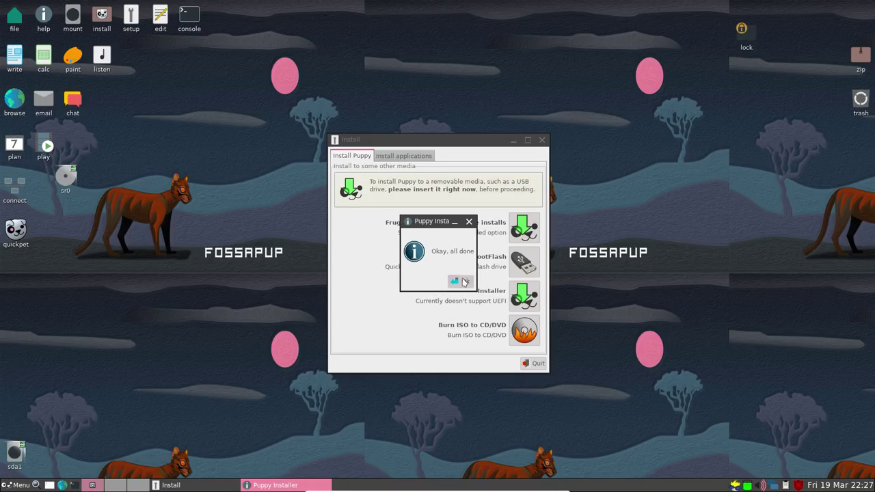
pyautogui.click(461, 281)
pyautogui.click(543, 141)
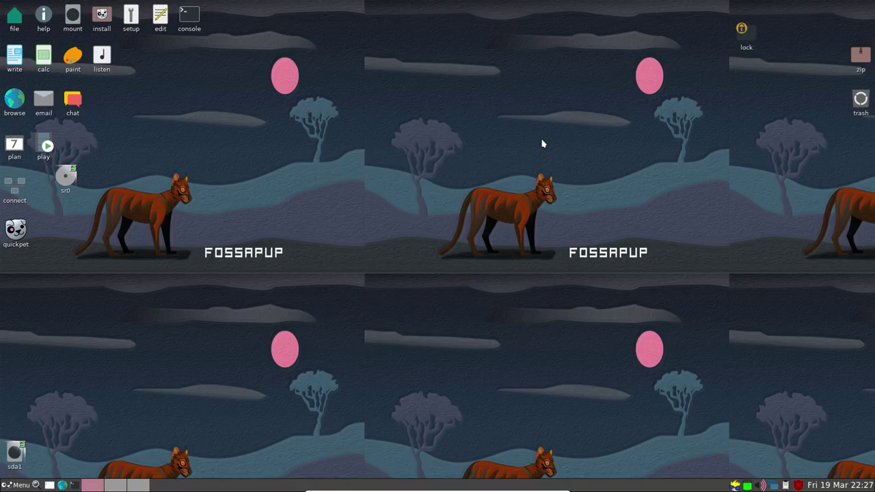
# Shut down Puppy Linux without saving the session.
pyautogui.click(19, 485)
pyautogui.click(33, 474)
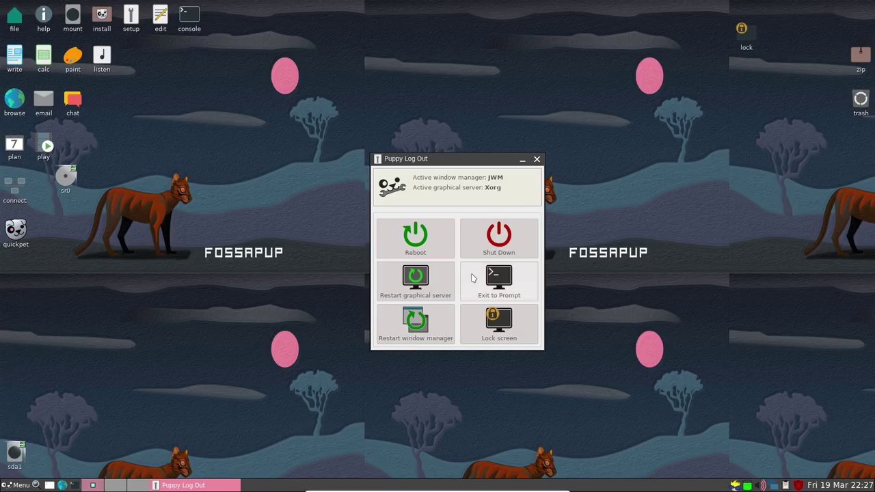
pyautogui.click(510, 234)
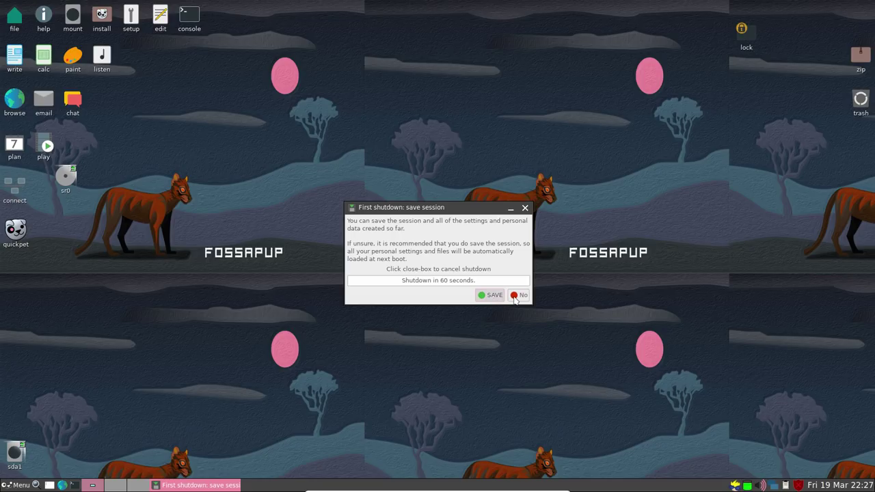
pyautogui.click(517, 298)
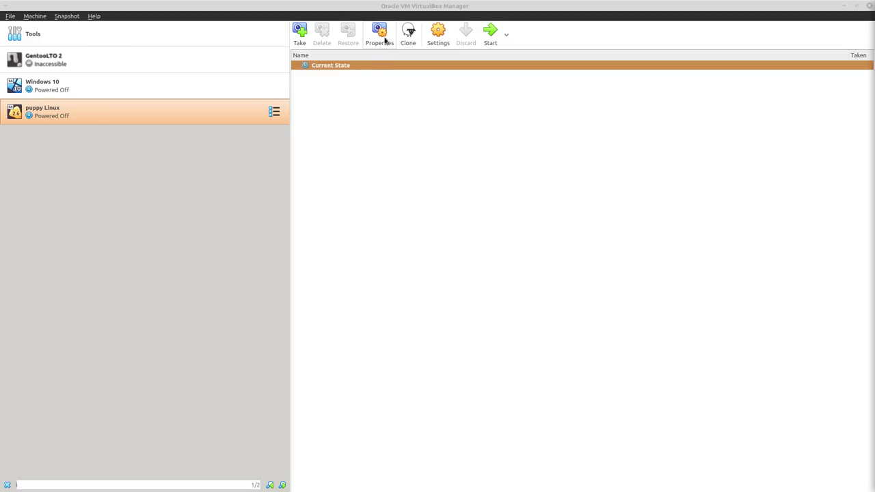
# Check the boot device order in the puppy Linux virtual machine's system settings and accept the settings.
pyautogui.click(438, 31)
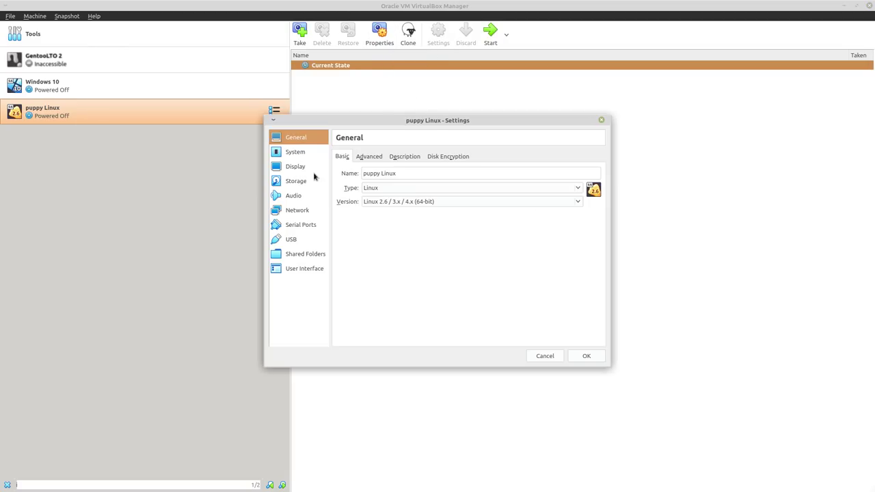
pyautogui.click(297, 166)
pyautogui.click(297, 155)
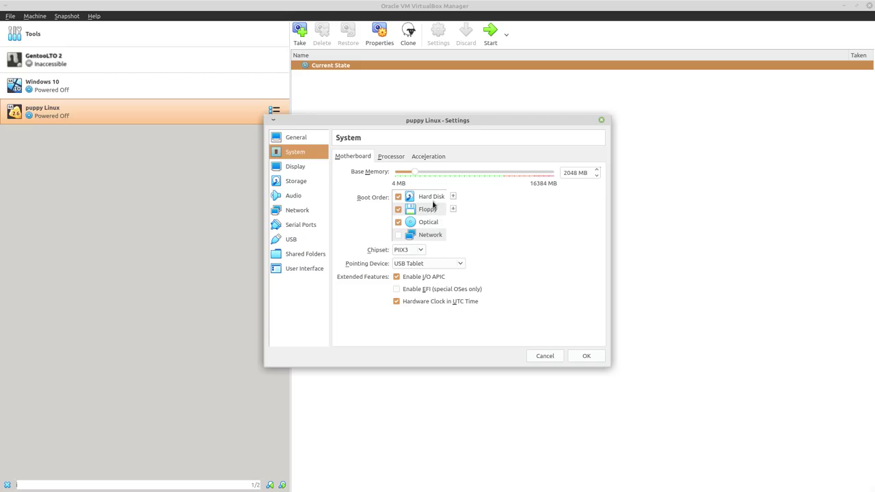
pyautogui.click(587, 356)
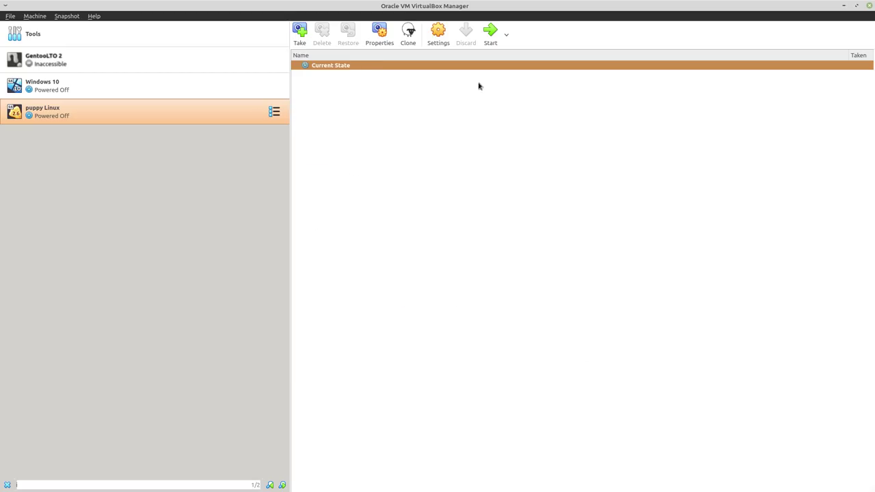
# Start the puppy Linux virtual machine and boot the Puppy fossapup64 9.5 (sda1/fossapup649.5frugal) entry from the Grub4Dos menu.
pyautogui.click(491, 34)
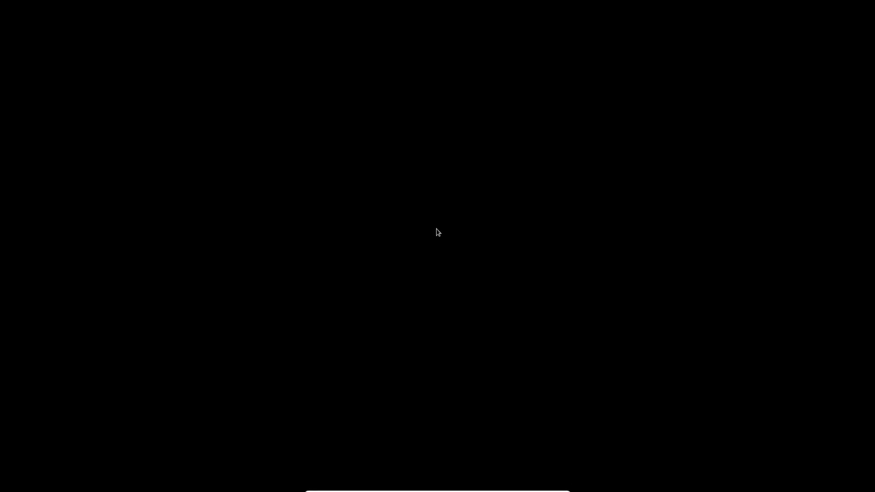
pyautogui.press('Down')
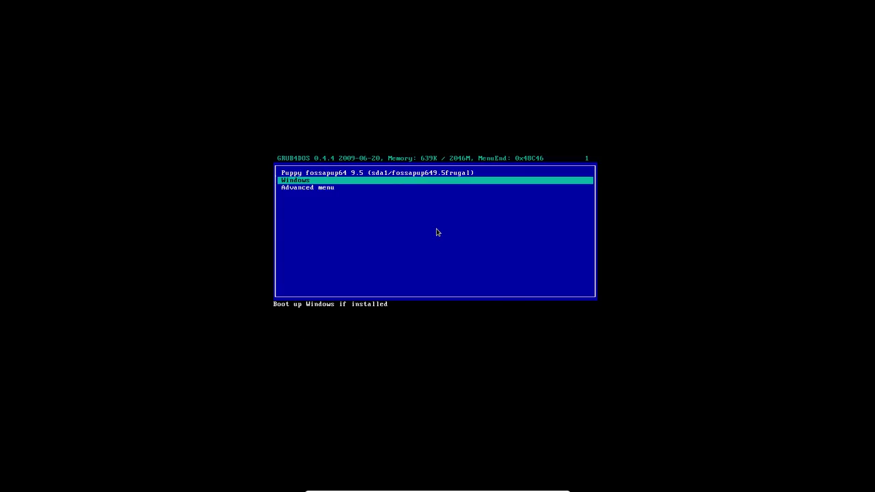
pyautogui.press('Up')
pyautogui.press('Down')
pyautogui.press('Up')
pyautogui.press('Down')
pyautogui.press('Up')
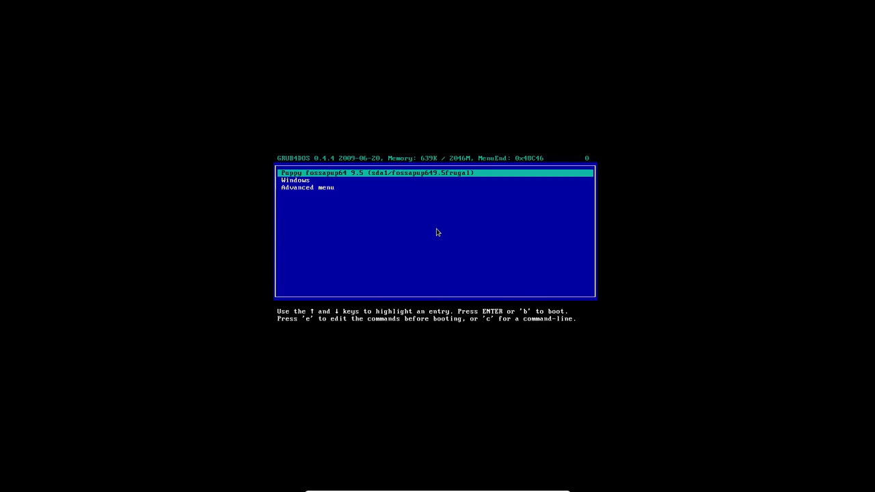
pyautogui.press('Return')
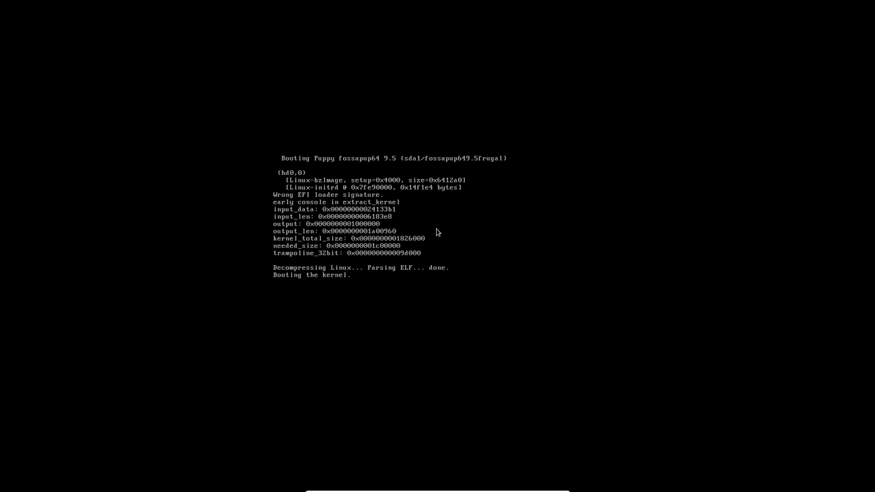